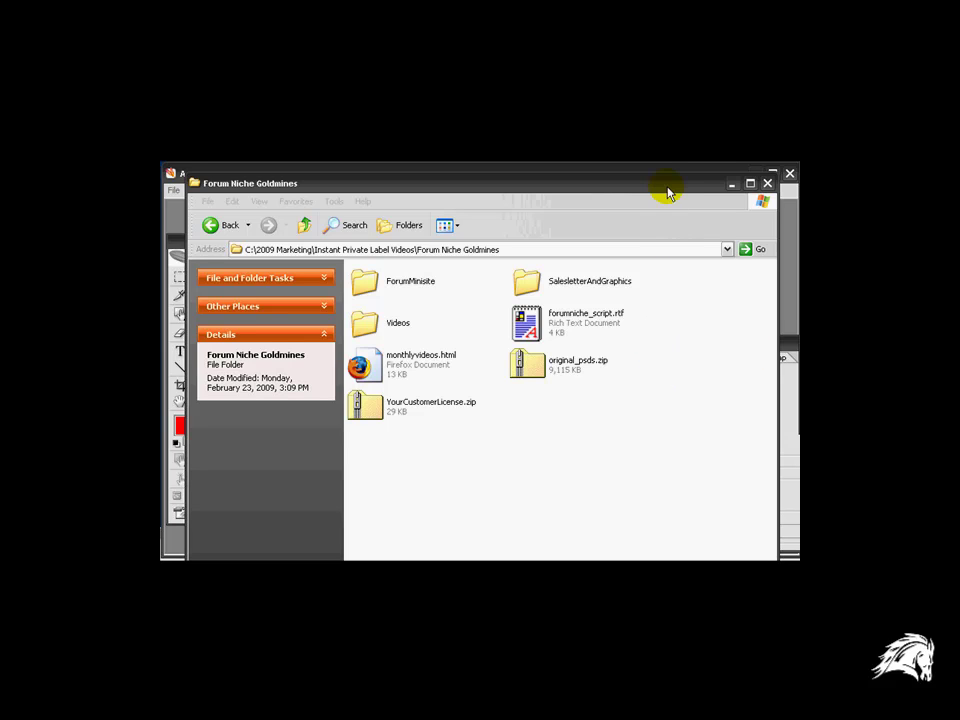
# - Browse to SalesletterAndGraphics\Graphics\PSD and select template.psd
pyautogui.moveTo(661, 184); pyautogui.dragTo(660, 181)
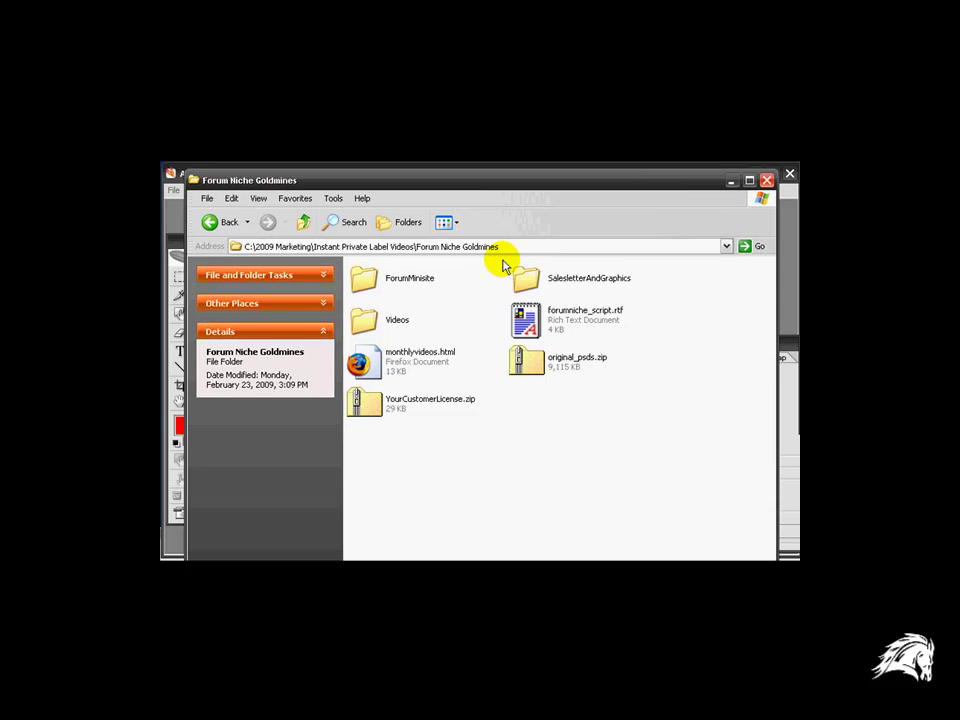
pyautogui.click(573, 287)
pyautogui.doubleClick(584, 285)
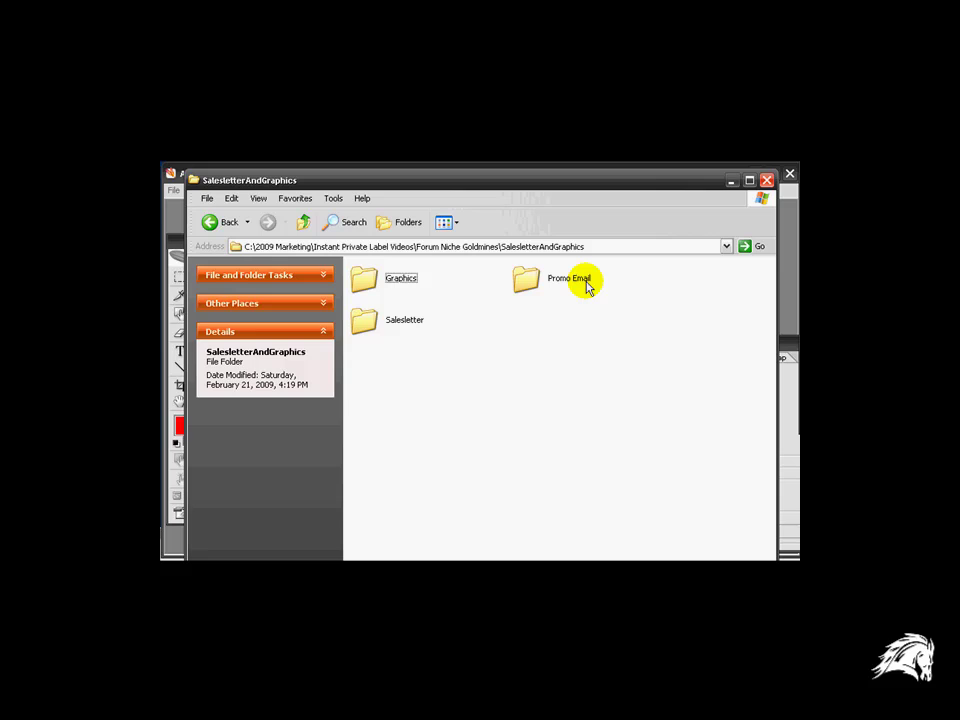
pyautogui.doubleClick(373, 285)
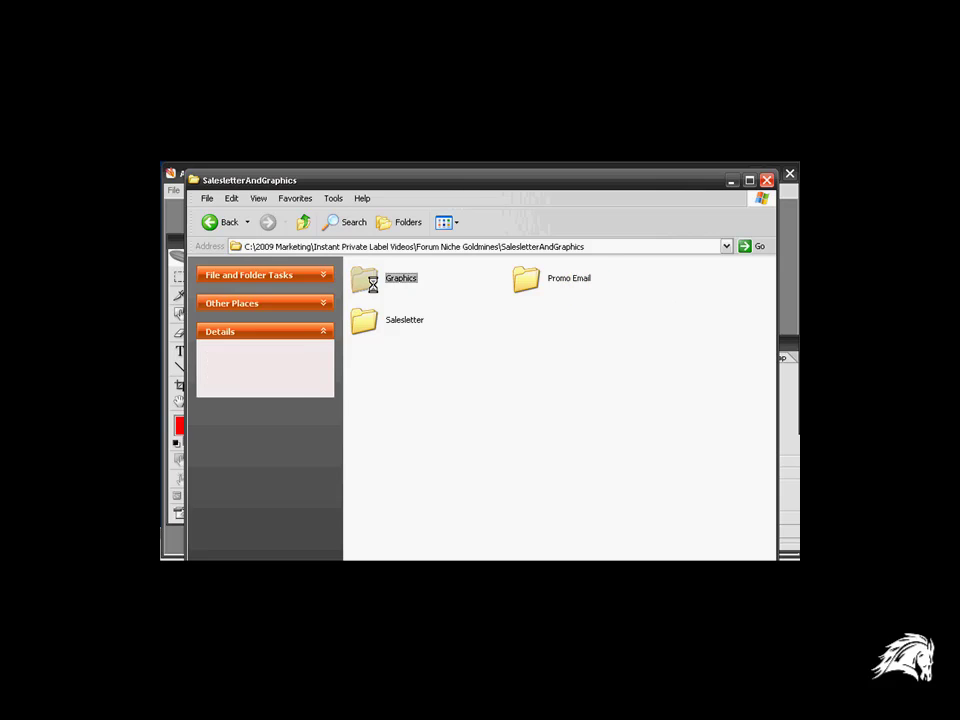
pyautogui.doubleClick(527, 279)
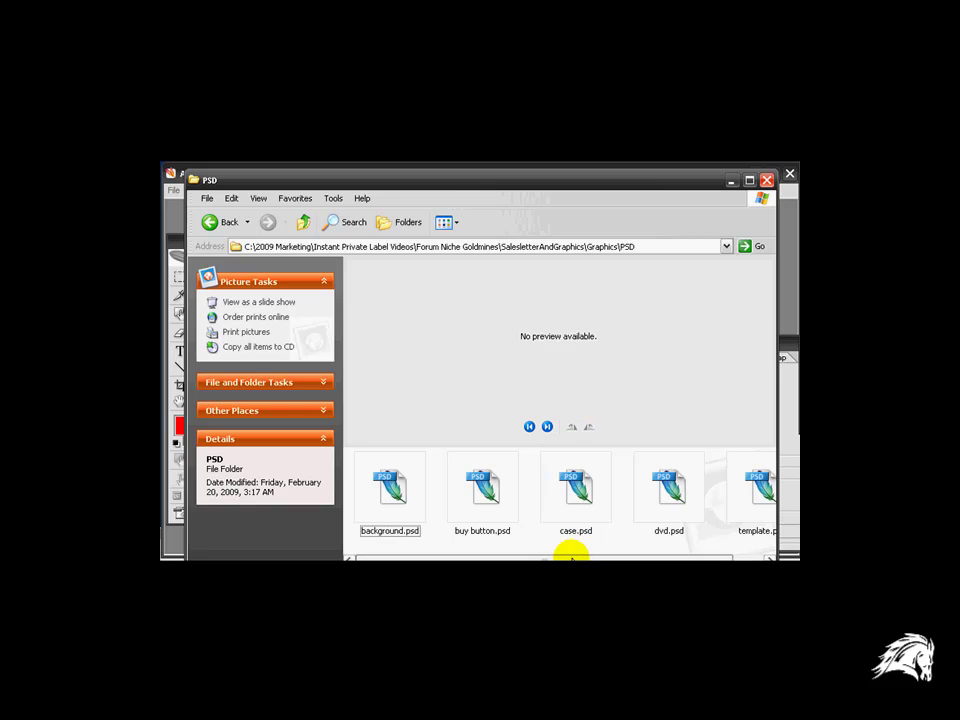
pyautogui.moveTo(572, 557); pyautogui.dragTo(624, 557)
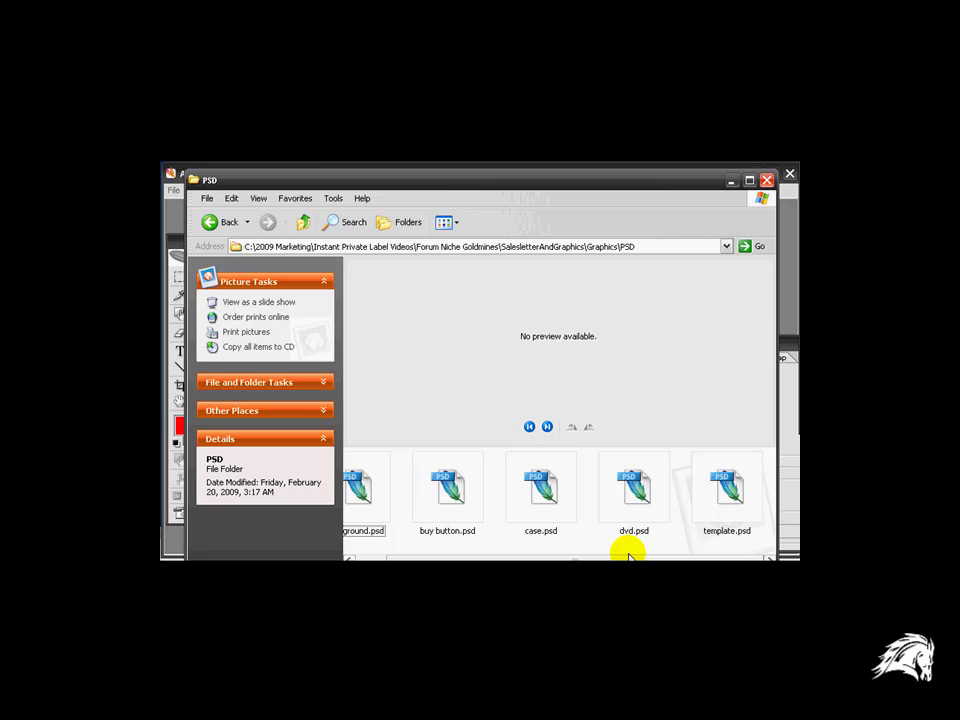
pyautogui.click(733, 485)
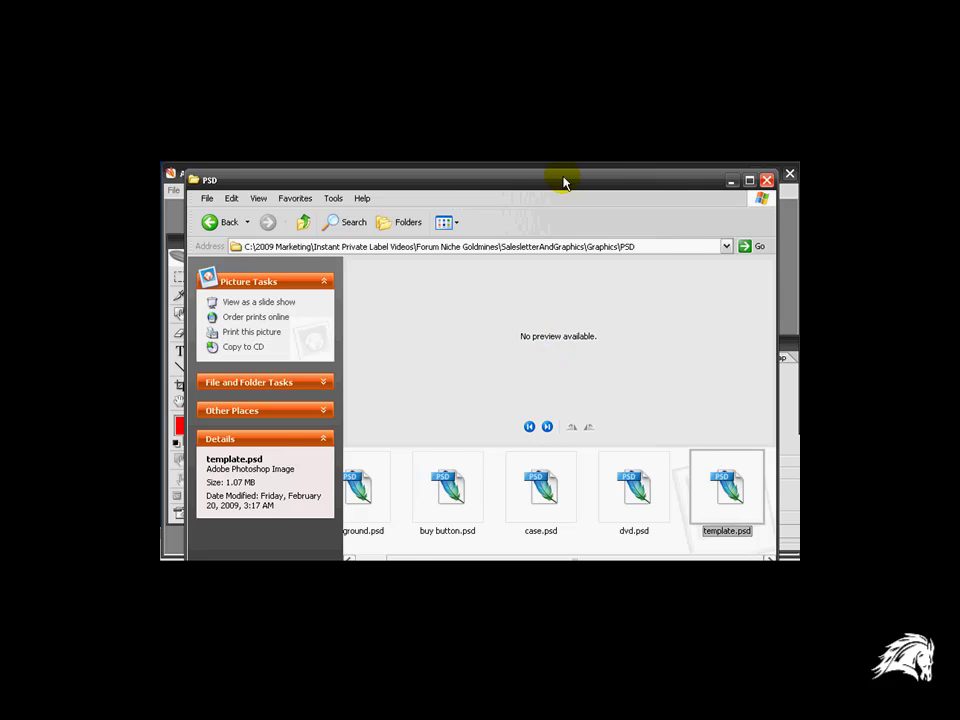
# - Maximize template.psd in ImageReady and move the Layers palette off the banner artwork
pyautogui.moveTo(564, 180); pyautogui.dragTo(800, 168)
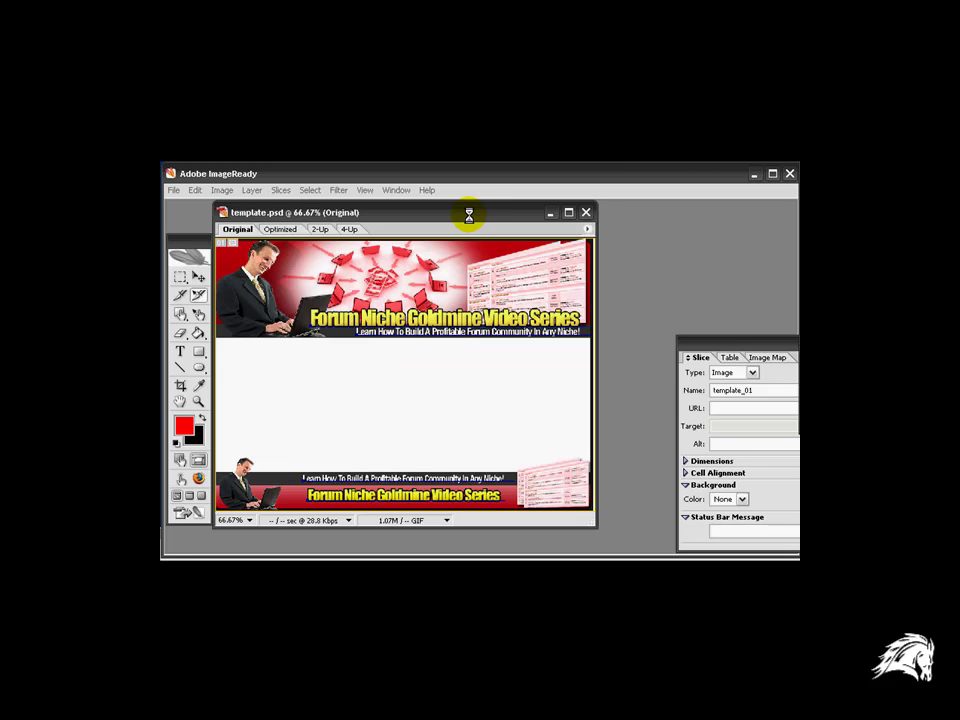
pyautogui.click(568, 212)
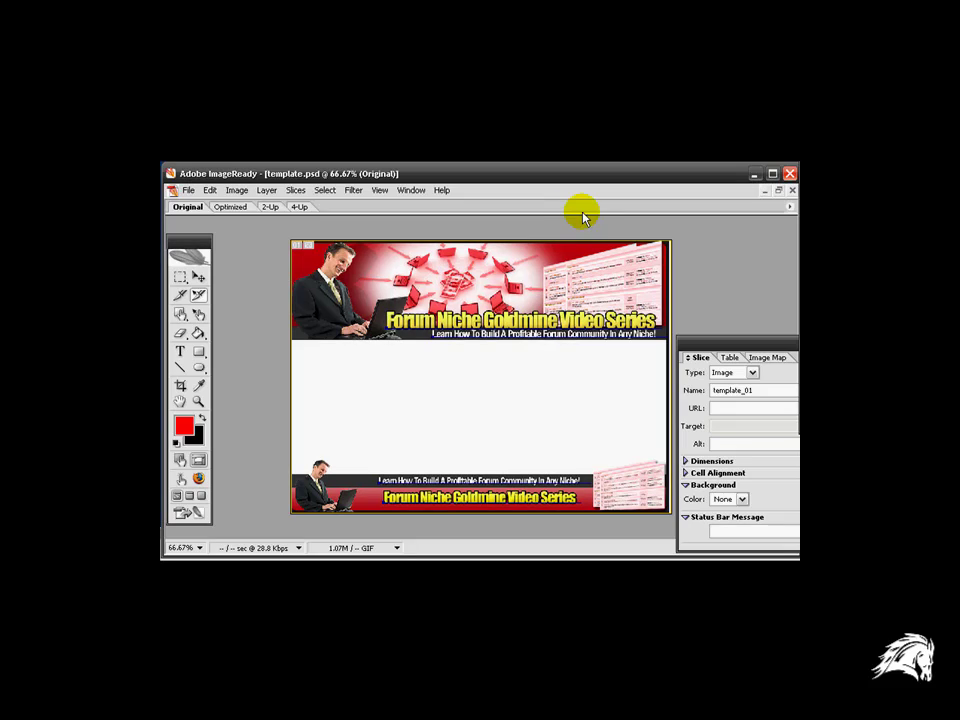
pyautogui.press('F7')
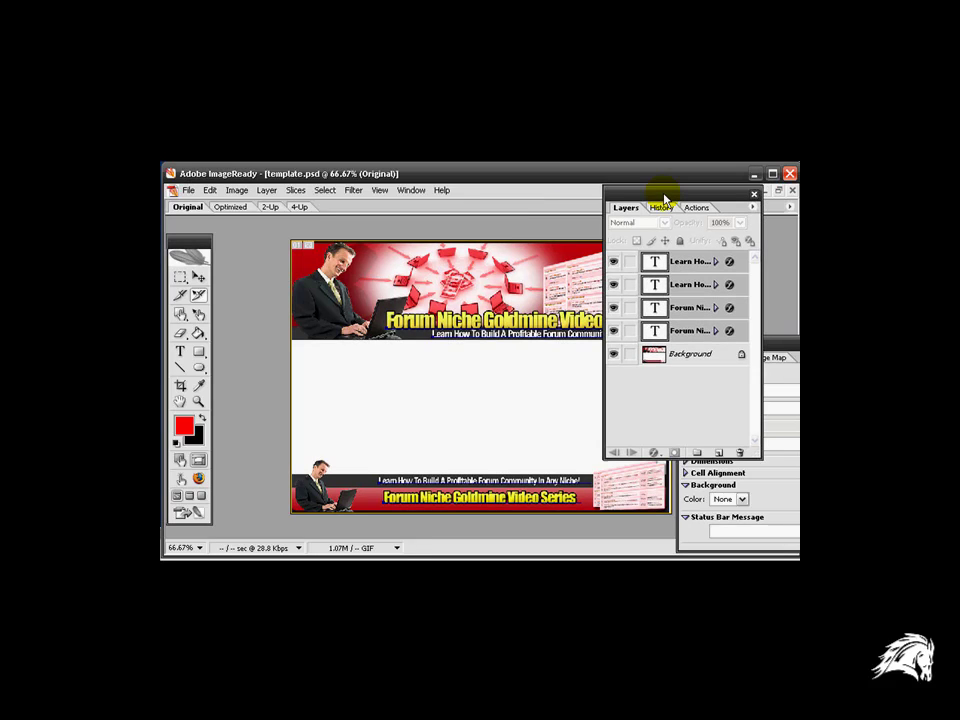
pyautogui.moveTo(664, 199); pyautogui.dragTo(699, 204)
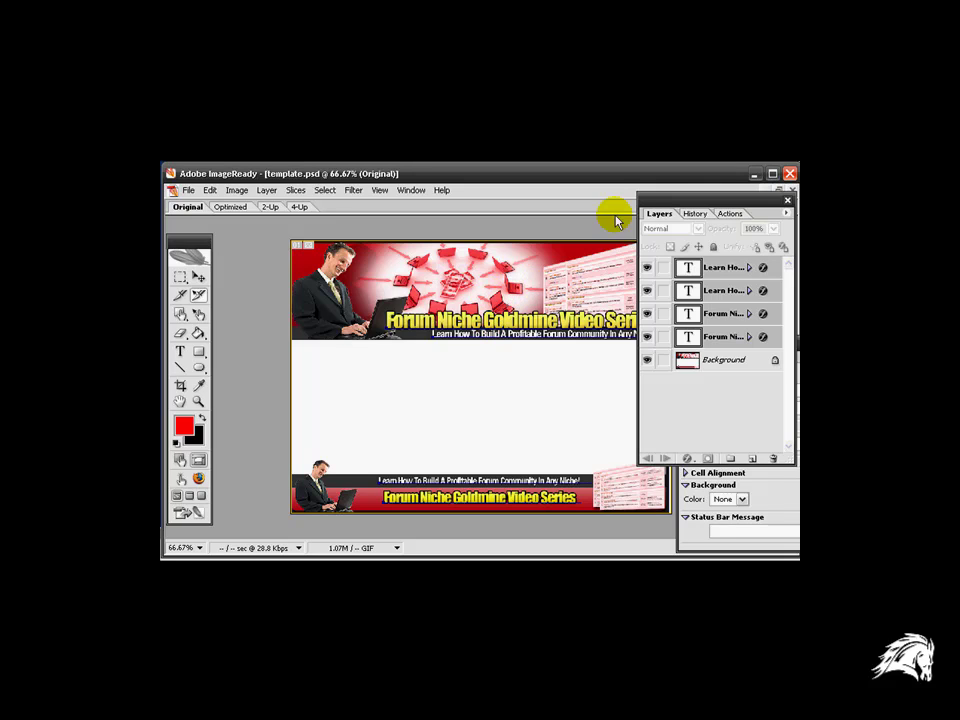
pyautogui.moveTo(692, 200); pyautogui.dragTo(745, 212)
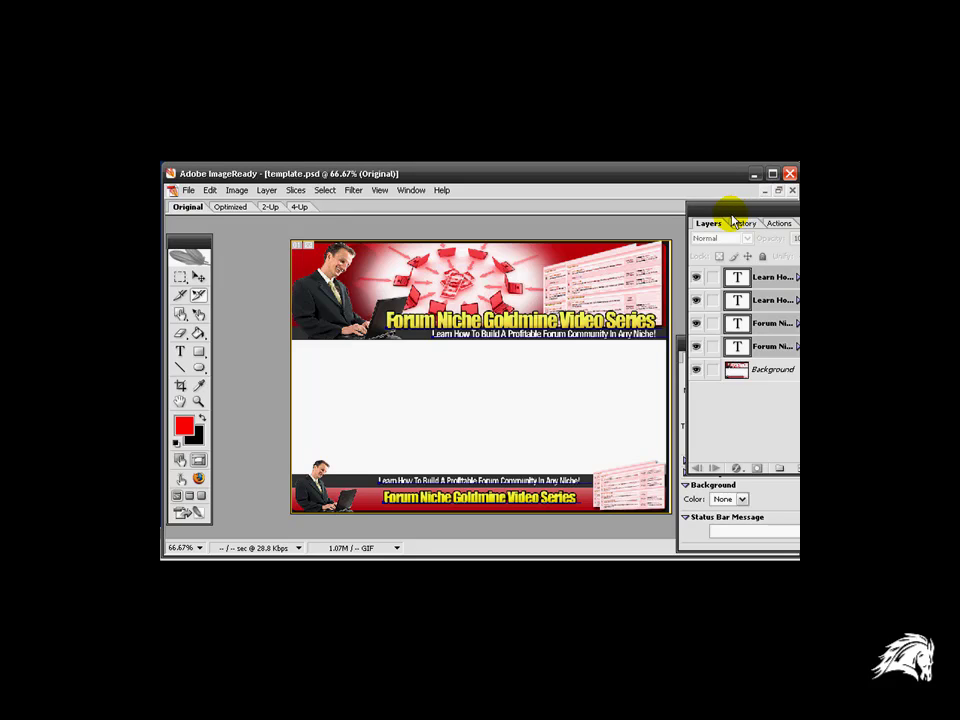
# - With the Slice tool, draw one slice over the header banner and one over the footer banner
pyautogui.click(179, 297)
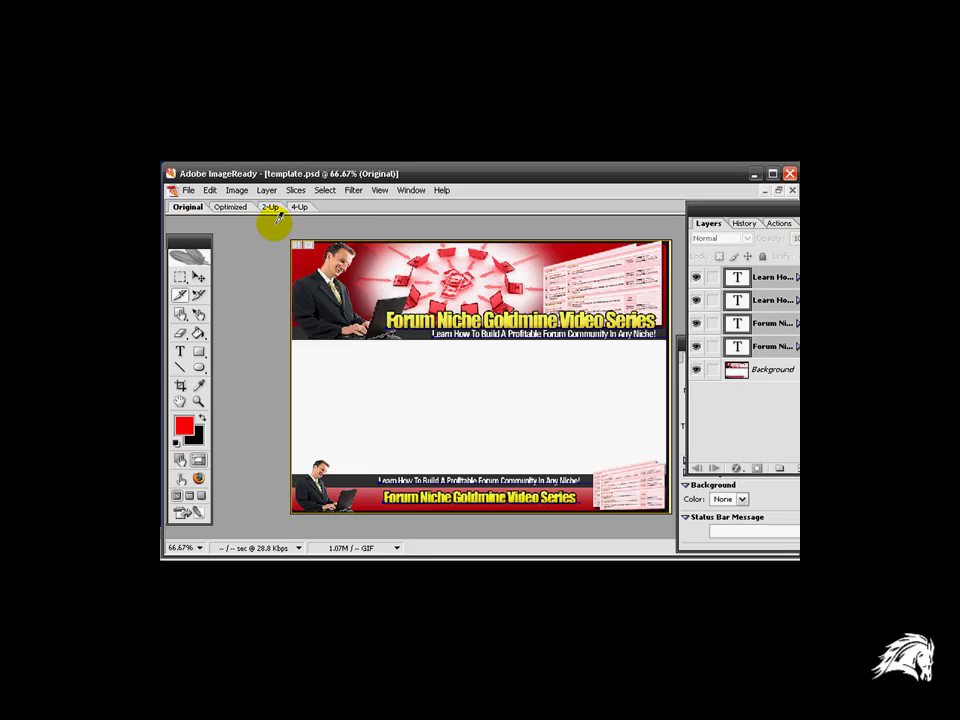
pyautogui.moveTo(292, 241); pyautogui.dragTo(693, 338)
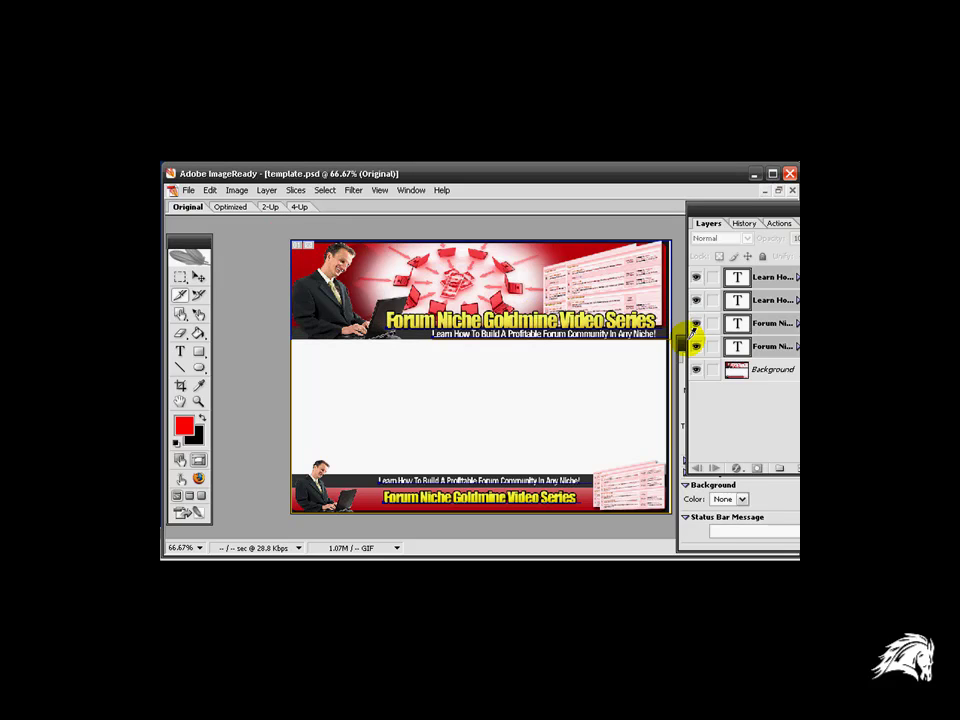
pyautogui.moveTo(692, 335); pyautogui.dragTo(688, 340)
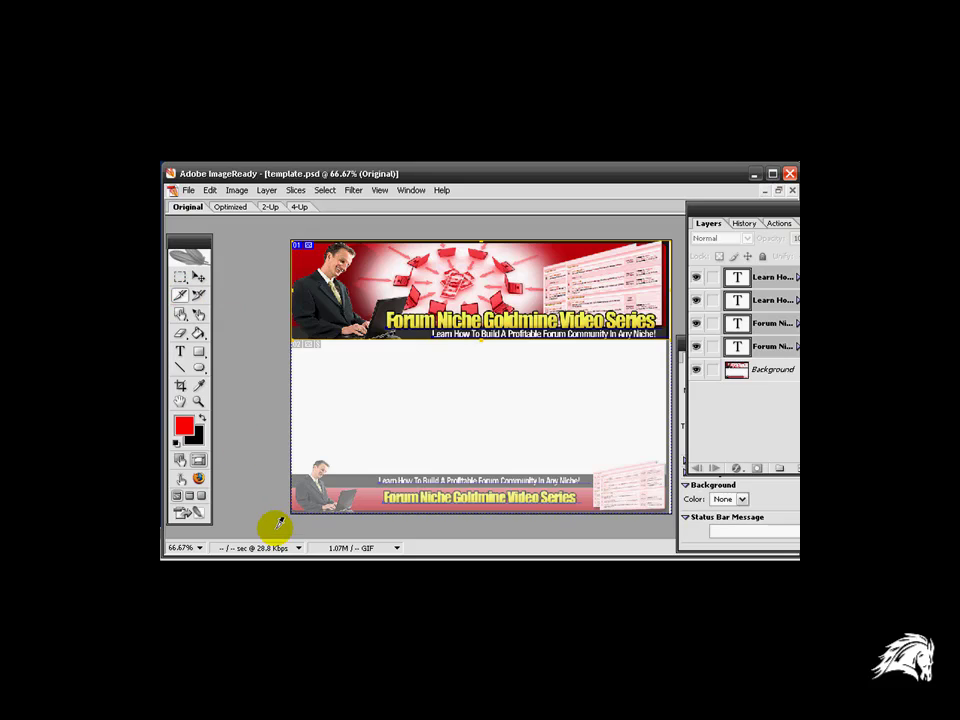
pyautogui.moveTo(276, 521); pyautogui.dragTo(710, 458)
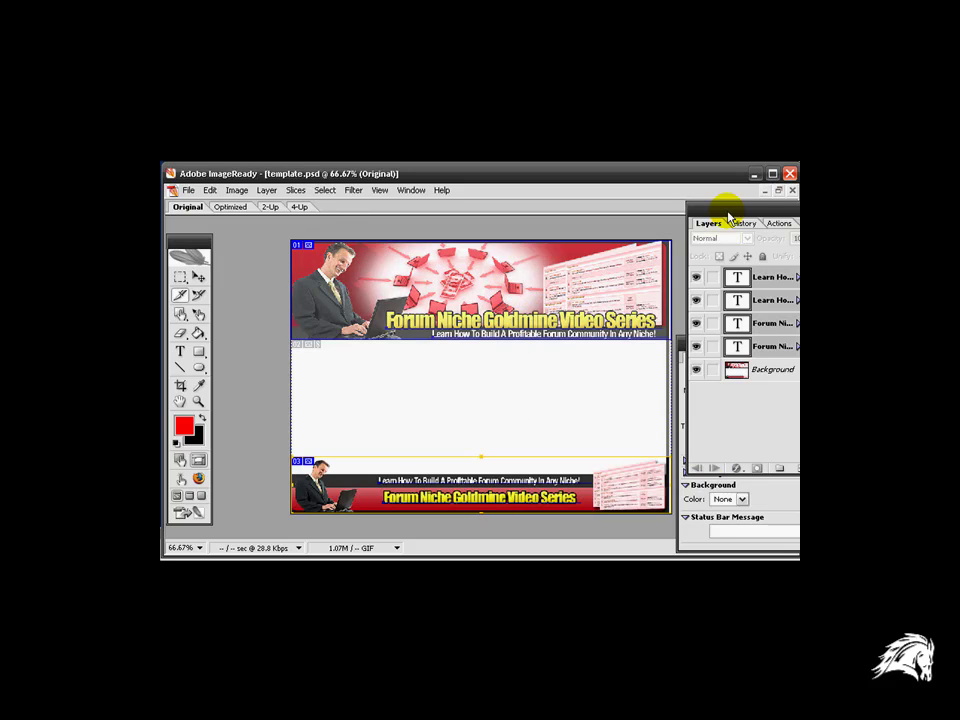
# - Bring up the Slice palette, select the header slice and paste a ForumNicheGoldmines name
pyautogui.moveTo(730, 210); pyautogui.dragTo(795, 210)
pyautogui.moveTo(716, 347); pyautogui.dragTo(714, 302)
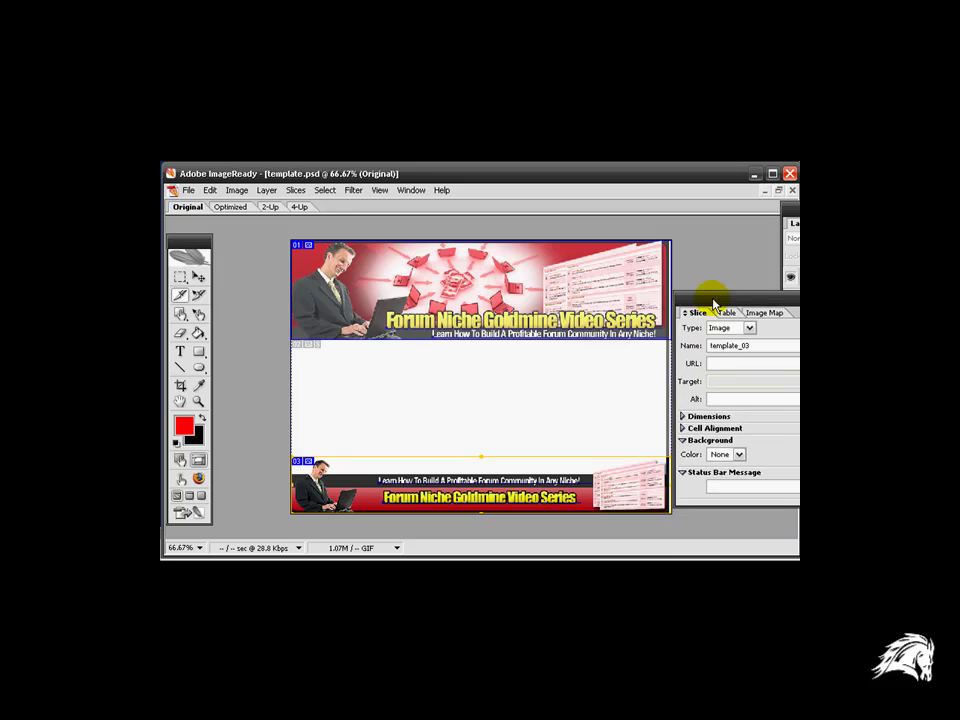
pyautogui.click(196, 298)
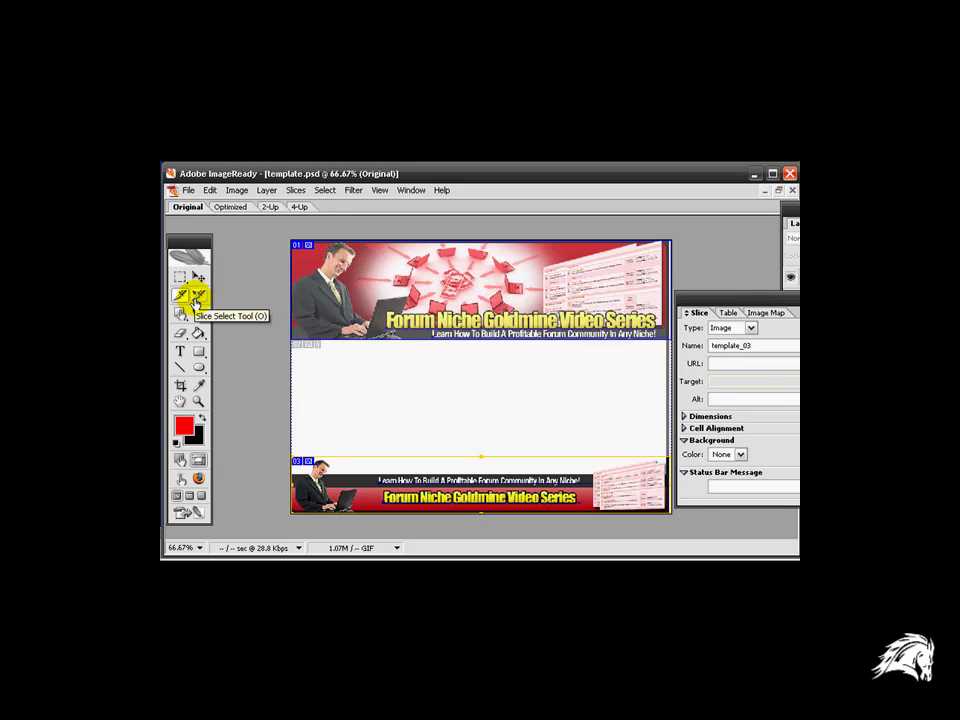
pyautogui.click(410, 297)
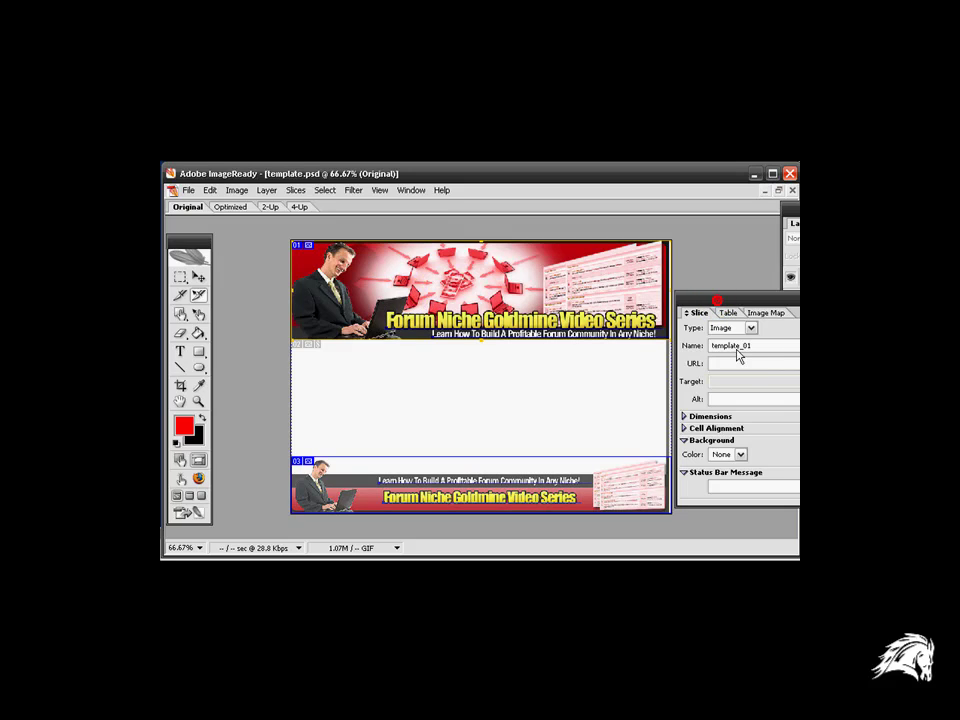
pyautogui.doubleClick(750, 345)
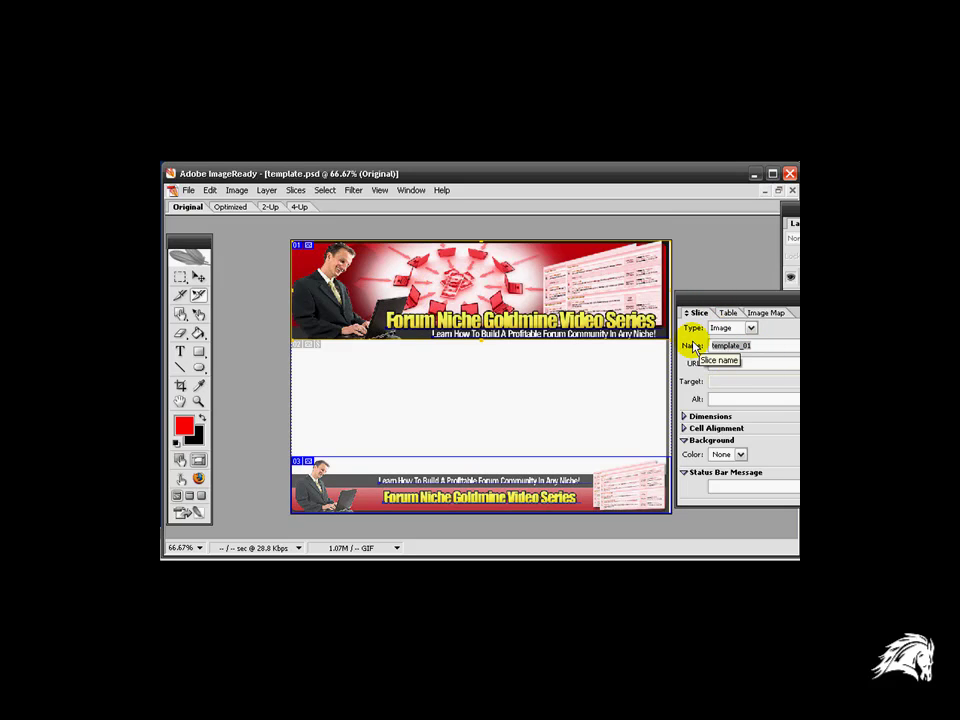
pyautogui.hotkey('ctrl', 'v')
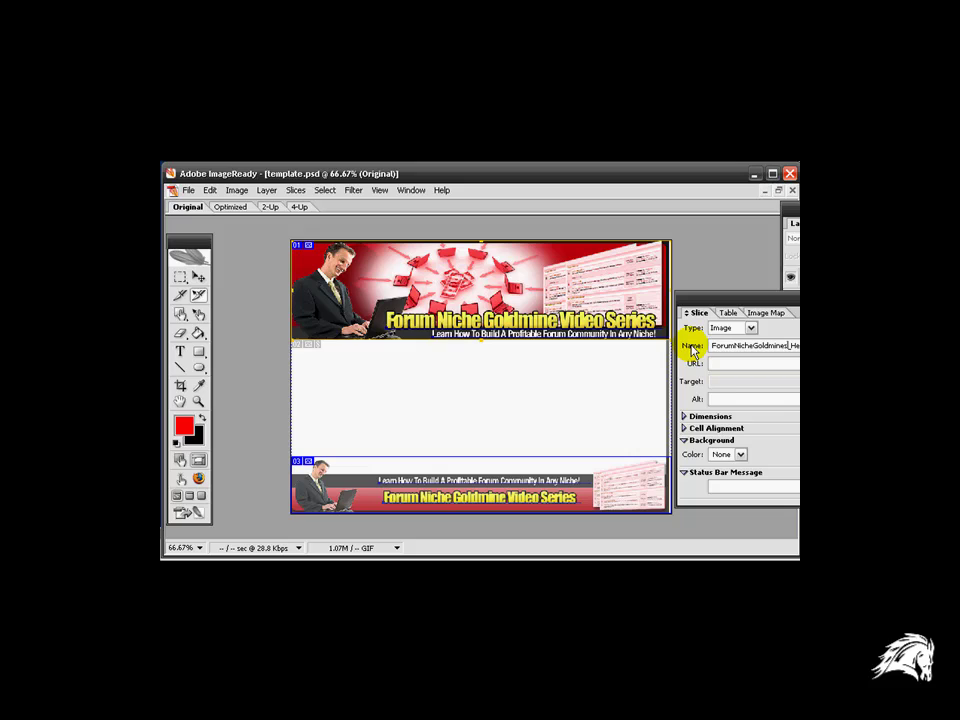
# - Set the header slice's alt text to 'Forum Niche Goldmines' with added text
pyautogui.click(792, 398)
pyautogui.write('ForumNicheGoldmines')
pyautogui.click(734, 399)
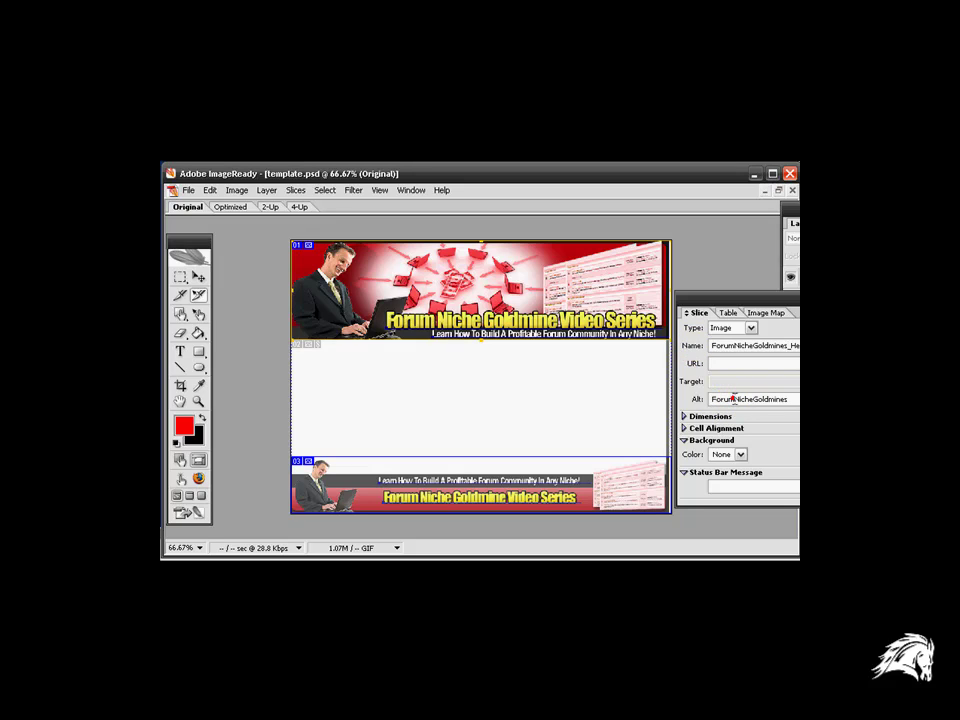
pyautogui.click(756, 398)
pyautogui.write('vide')
# - Give the footer slice the same Forum Niche Goldmines alt text and a Forum-based name
pyautogui.click(480, 485)
pyautogui.click(735, 400)
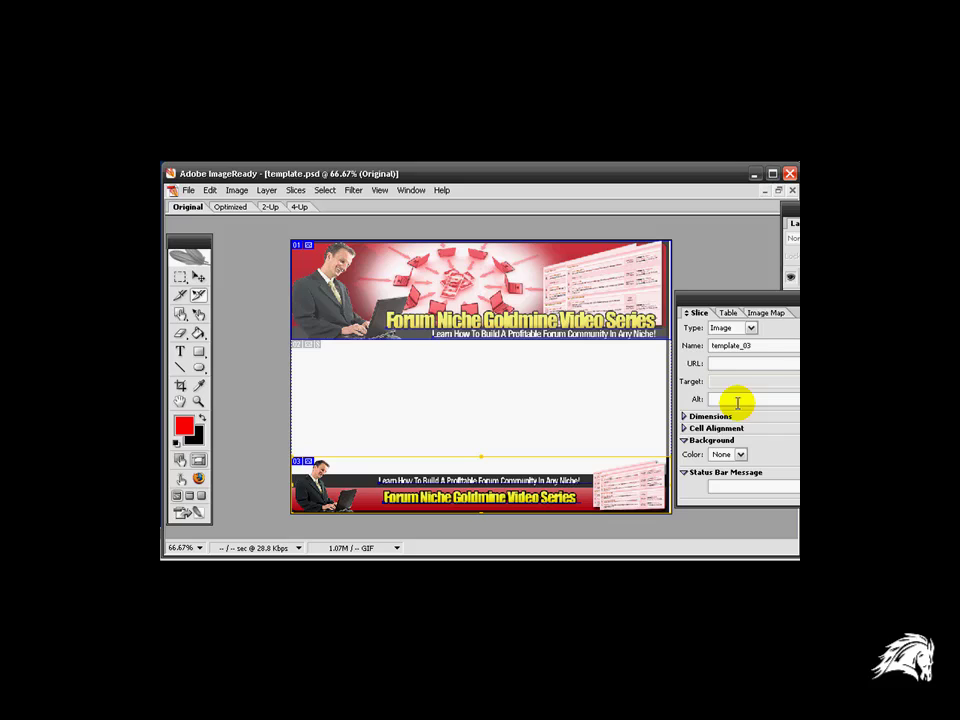
pyautogui.hotkey('ctrl', 'v')
pyautogui.click(754, 364)
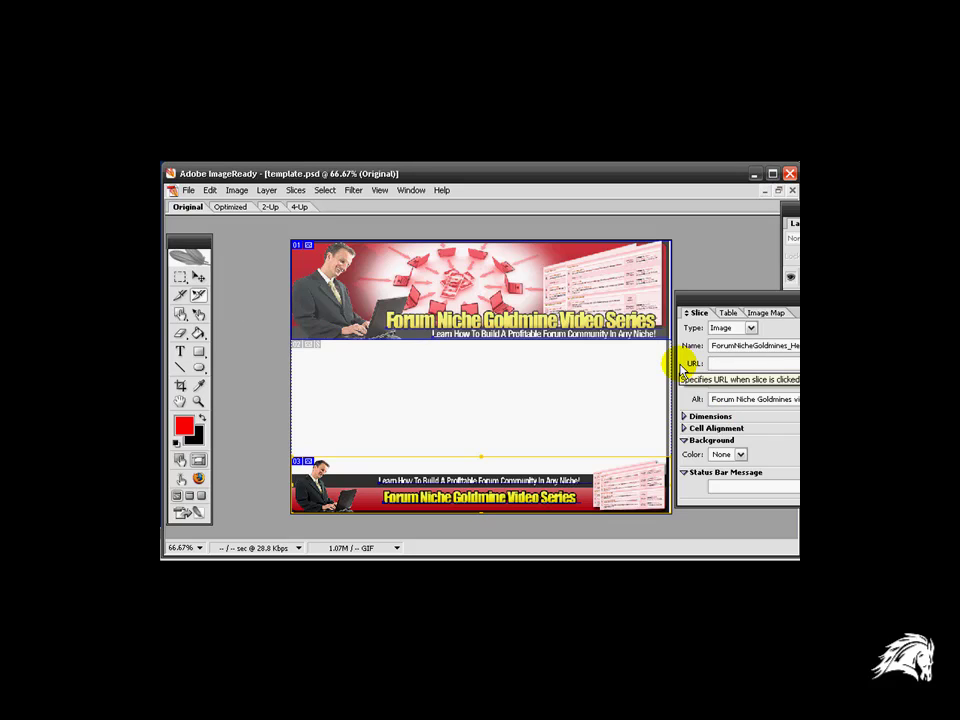
pyautogui.write('Fo')
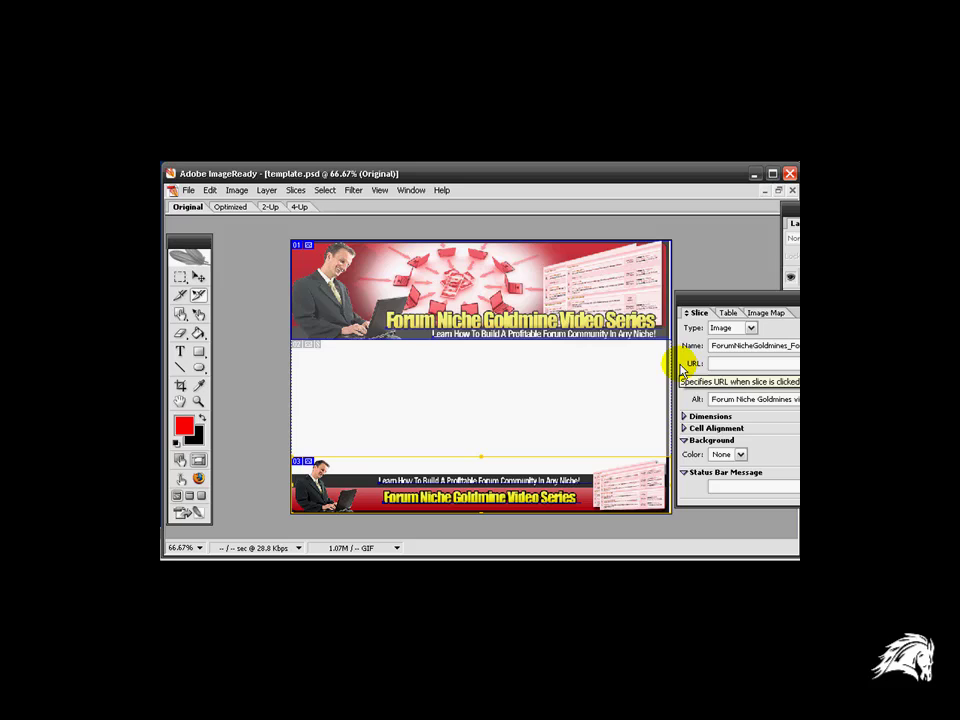
# - Save Optimized As HTML and Images to the Desktop named ForumNicheGoldmines_new
pyautogui.click(186, 190)
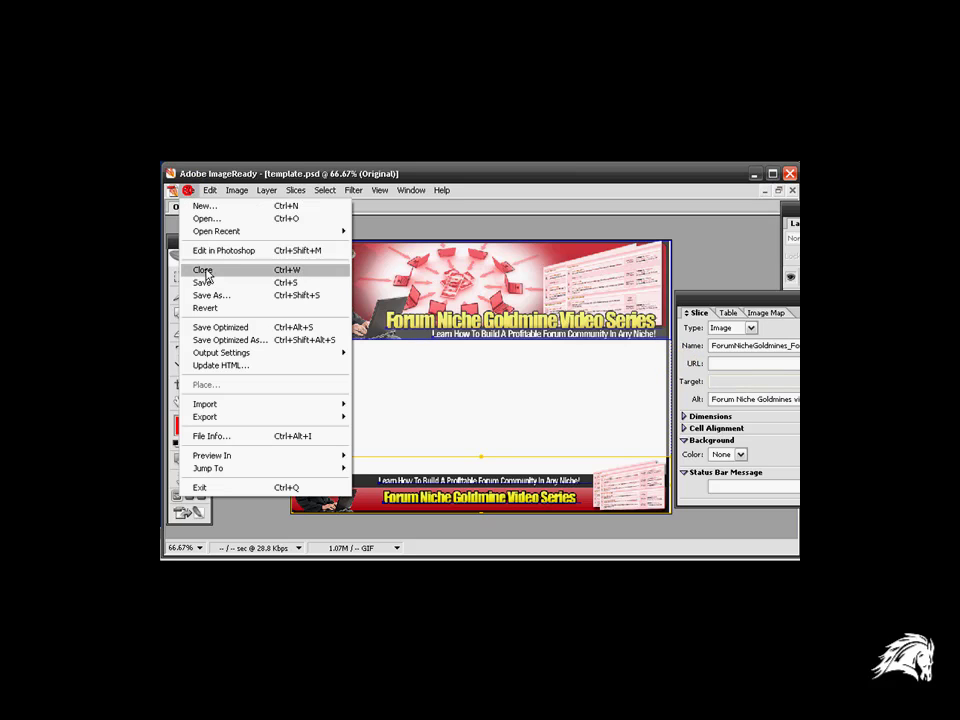
pyautogui.click(225, 341)
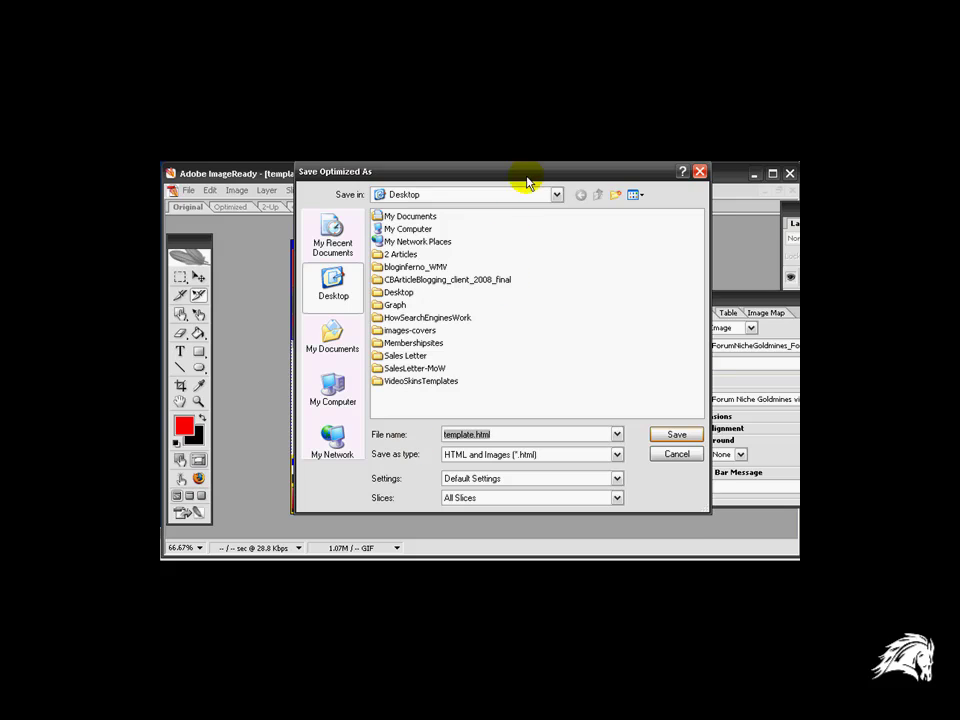
pyautogui.moveTo(527, 182); pyautogui.dragTo(518, 206)
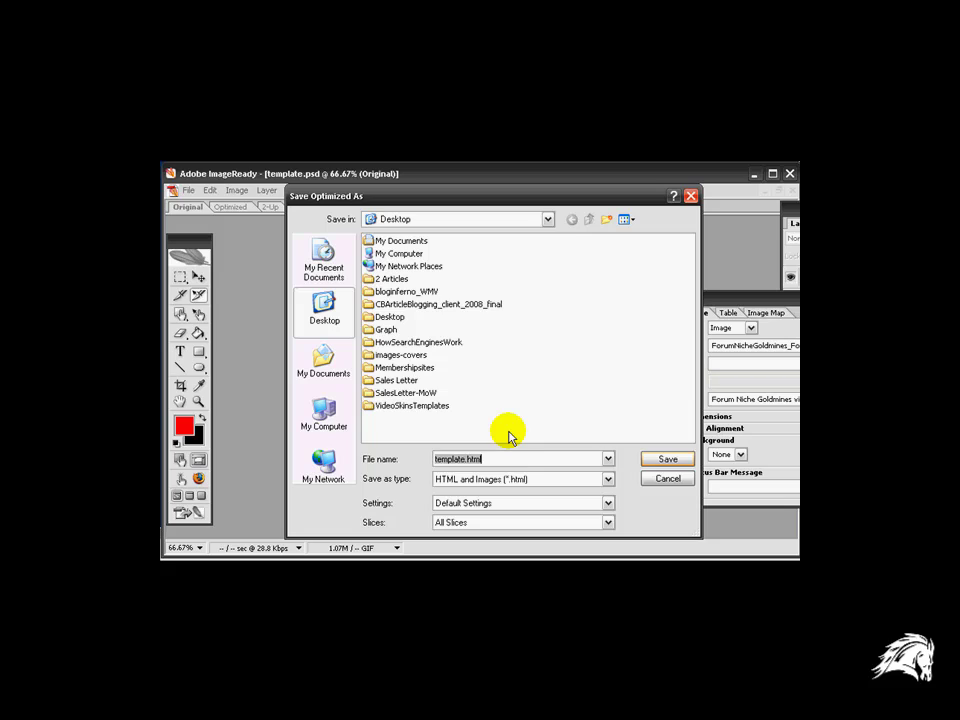
pyautogui.write('ForumNicheGoldmines_Fo')
pyautogui.press('BackSpace')
pyautogui.press('BackSpace')
pyautogui.press('BackSpace')
pyautogui.press('BackSpace')
pyautogui.press('BackSpace')
pyautogui.press('BackSpace')
pyautogui.press('BackSpace')
pyautogui.press('BackSpace')
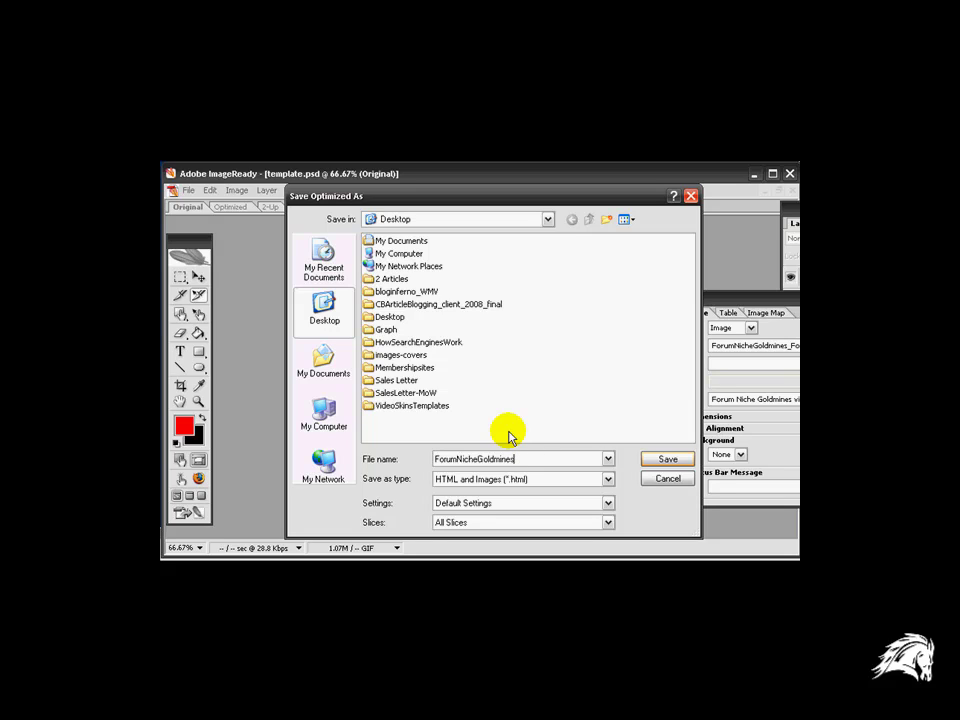
pyautogui.write('_')
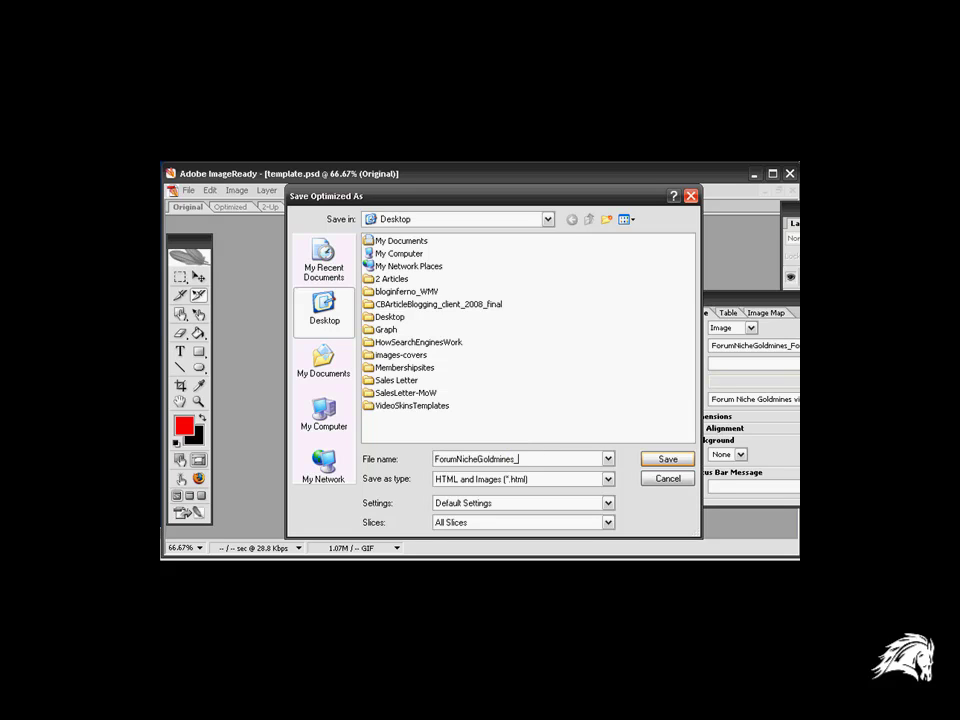
pyautogui.write('new')
pyautogui.press('Return')
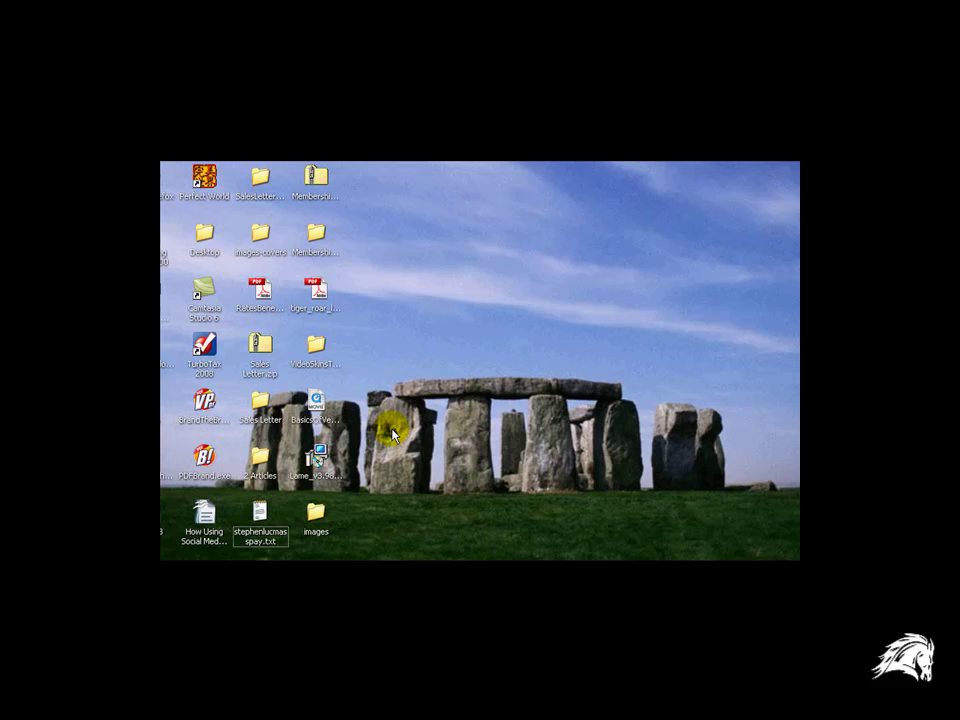
# - Check the exported footer, header and blank middle slice images in the images folder
pyautogui.moveTo(388, 600); pyautogui.dragTo(371, 523)
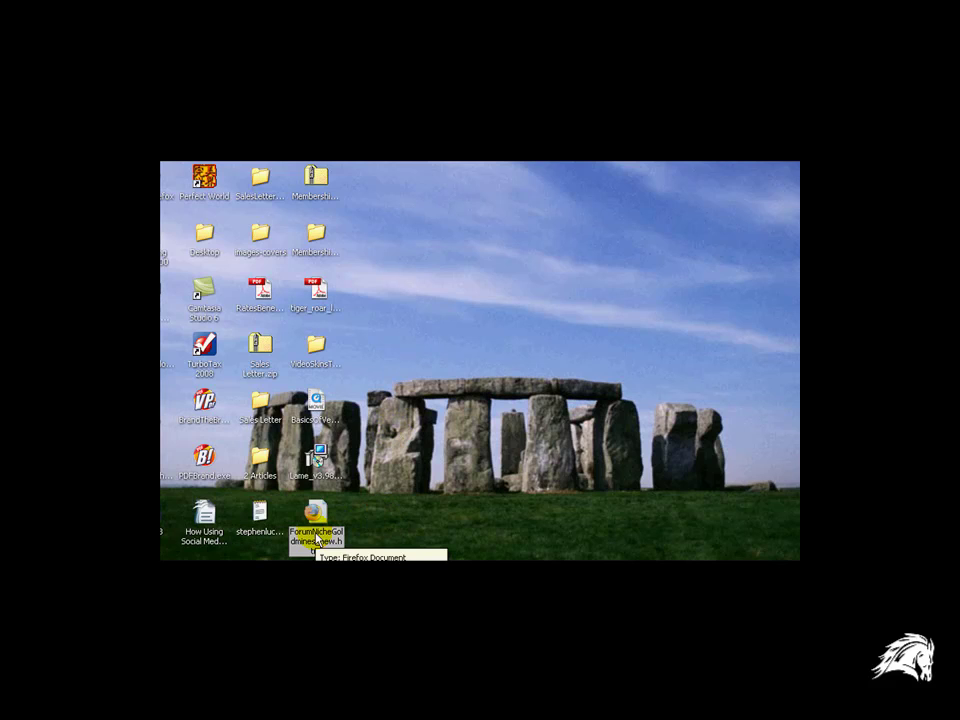
pyautogui.click(381, 180)
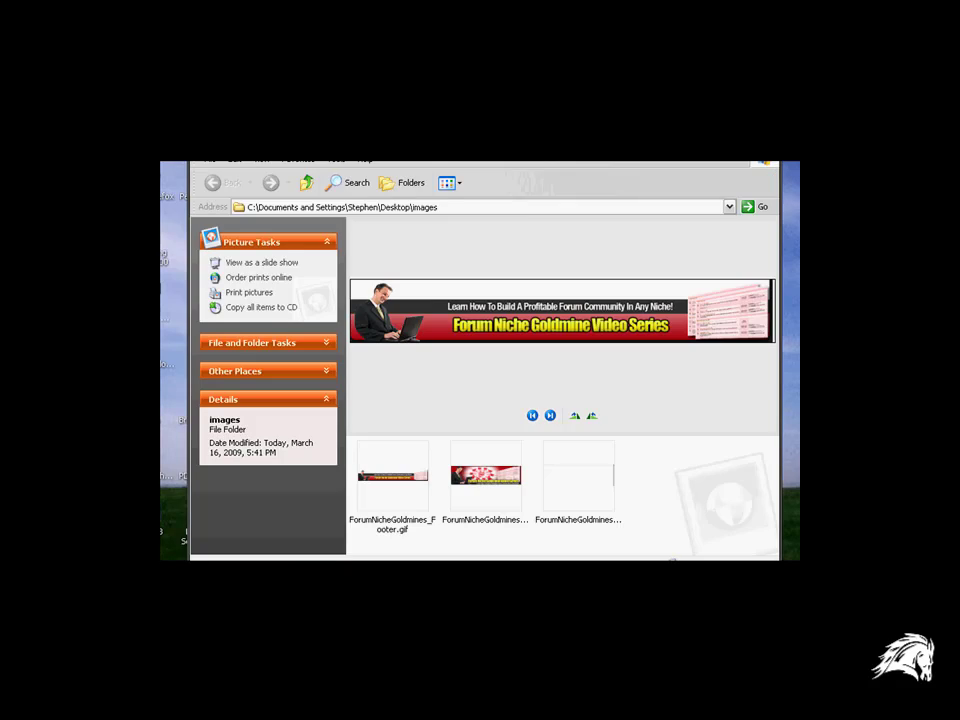
pyautogui.click(401, 475)
pyautogui.click(483, 515)
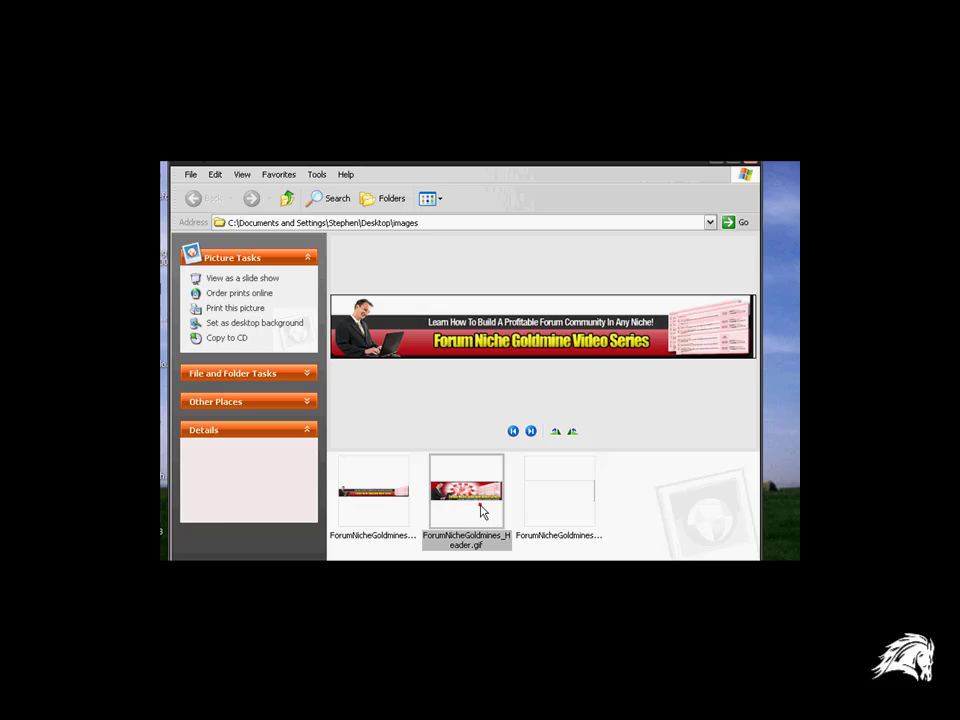
pyautogui.click(590, 508)
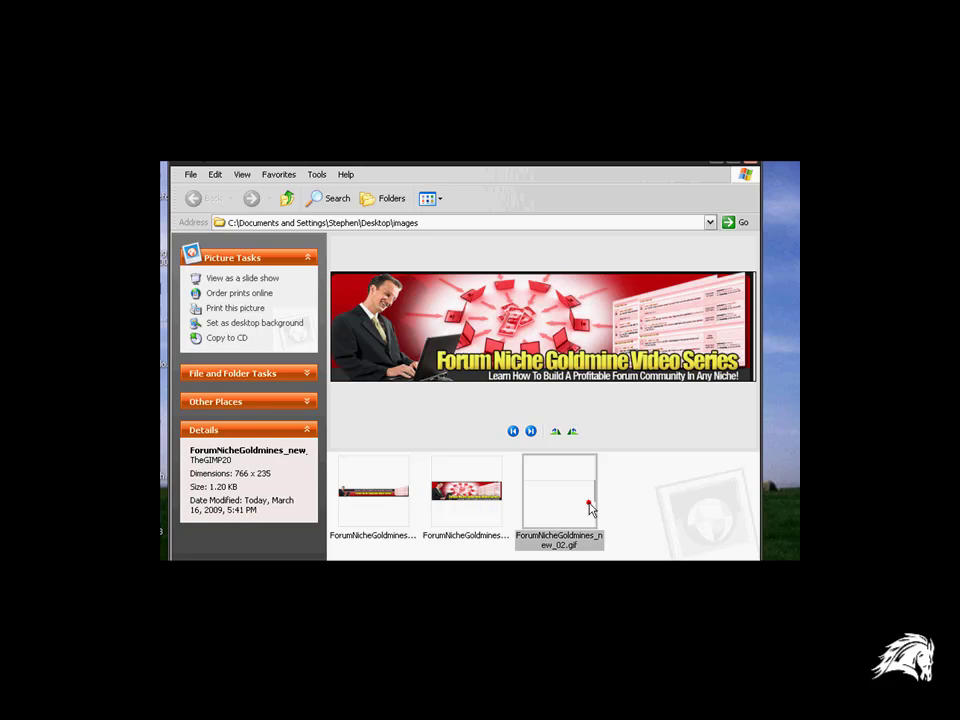
pyautogui.press('super+d')
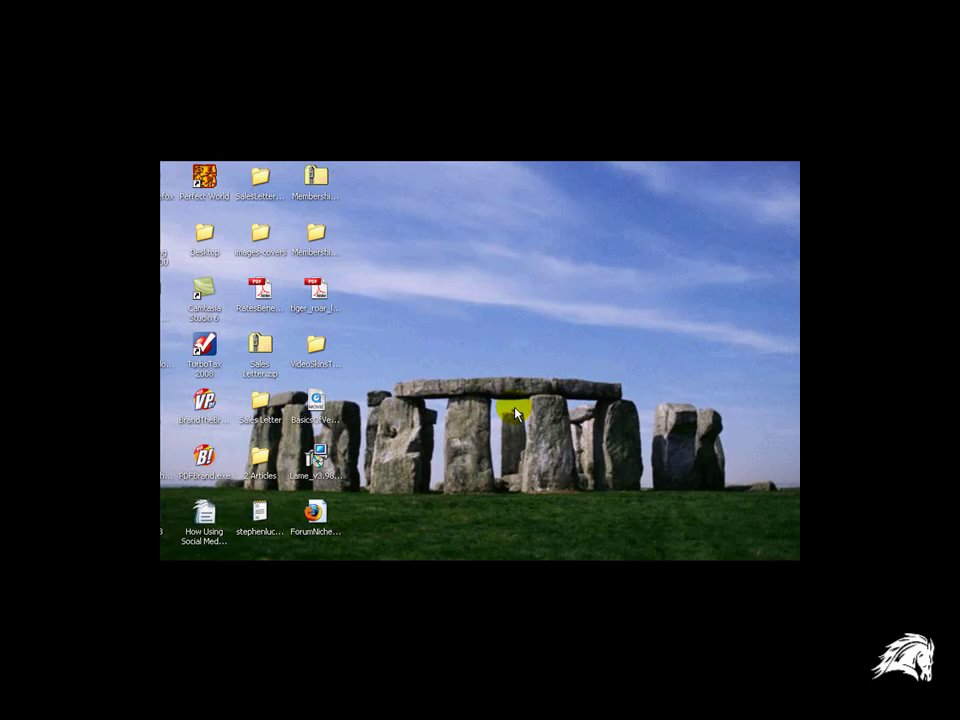
# - Open ForumNicheGoldmines_new.html in Nvu
pyautogui.rightClick(315, 512)
pyautogui.moveTo(379, 318)
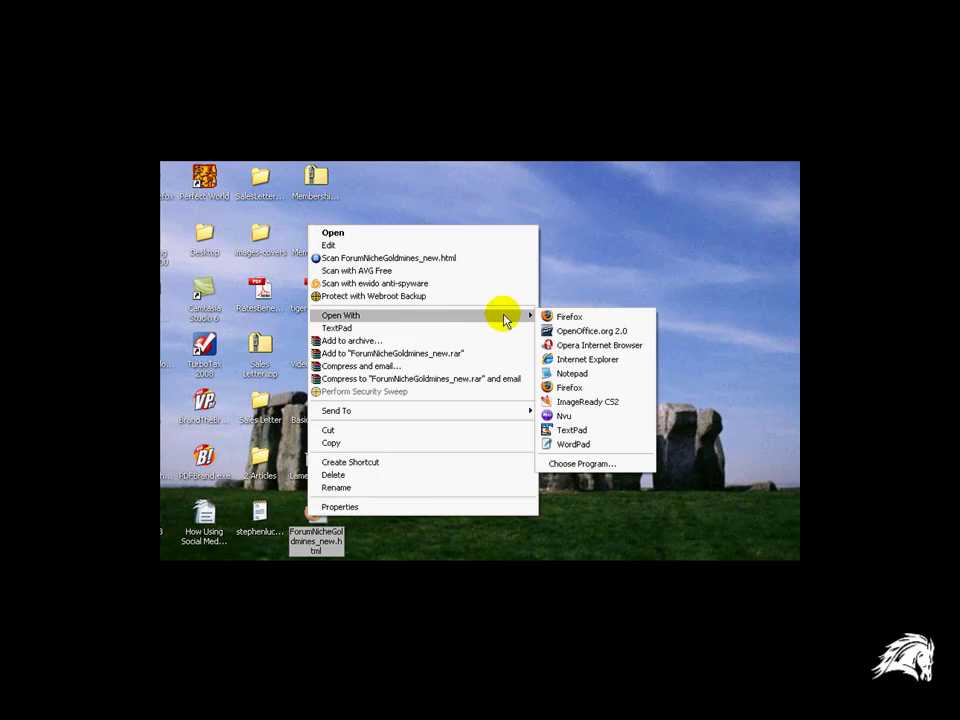
pyautogui.click(568, 416)
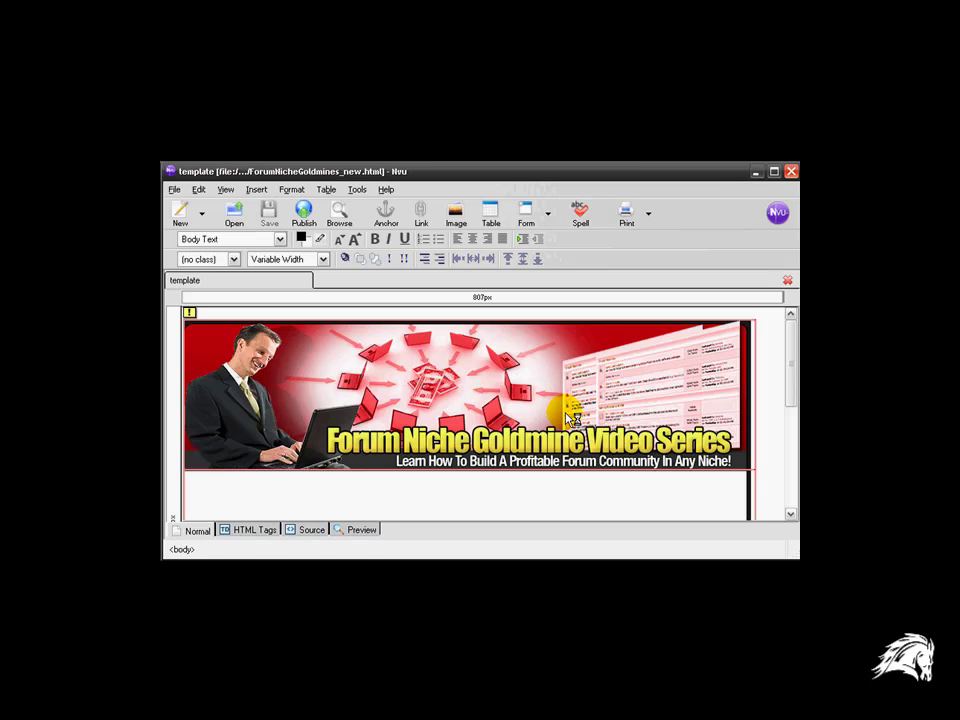
# - Delete the blank middle slice image from the page's table
pyautogui.click(467, 325)
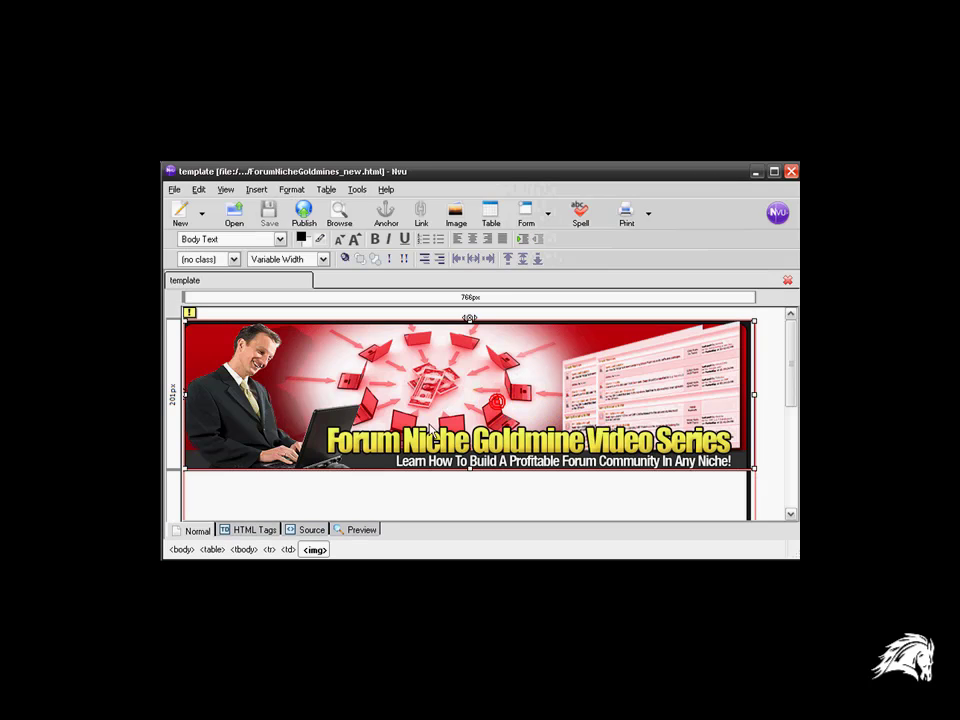
pyautogui.scroll(-5, 410, 435)
pyautogui.scroll(4, 409, 450)
pyautogui.click(408, 464)
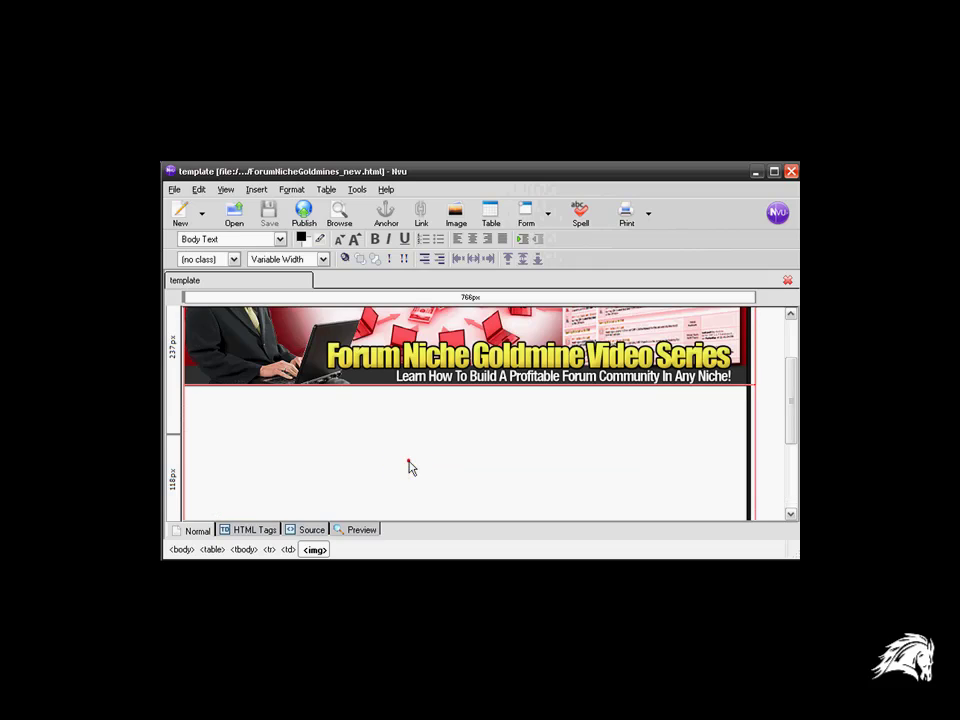
pyautogui.scroll(-3, 408, 455)
pyautogui.scroll(3, 407, 415)
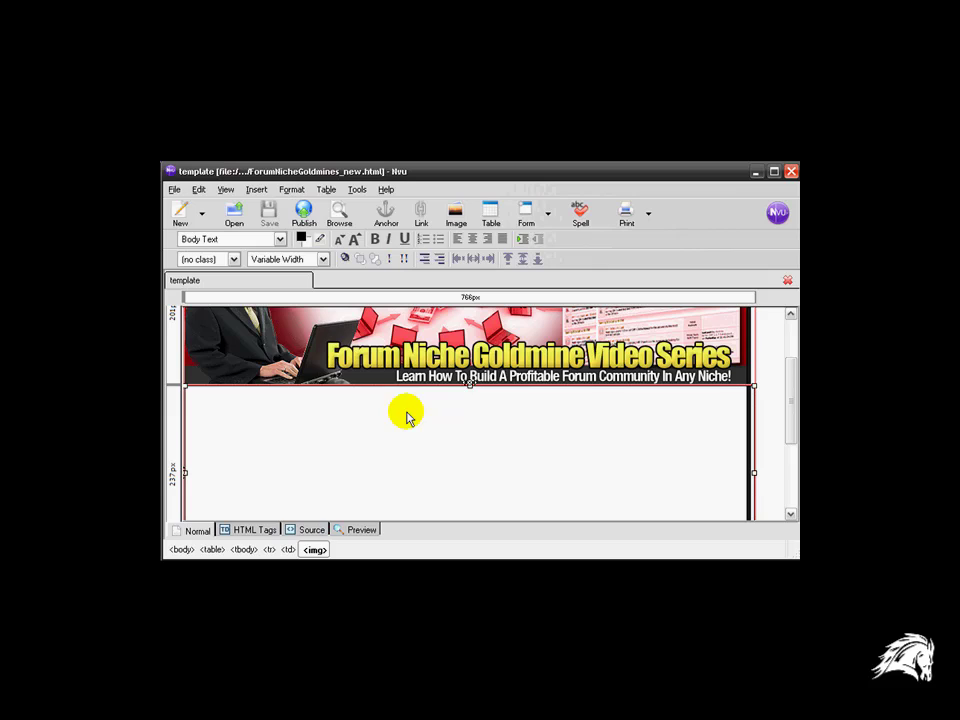
pyautogui.scroll(-1, 420, 415)
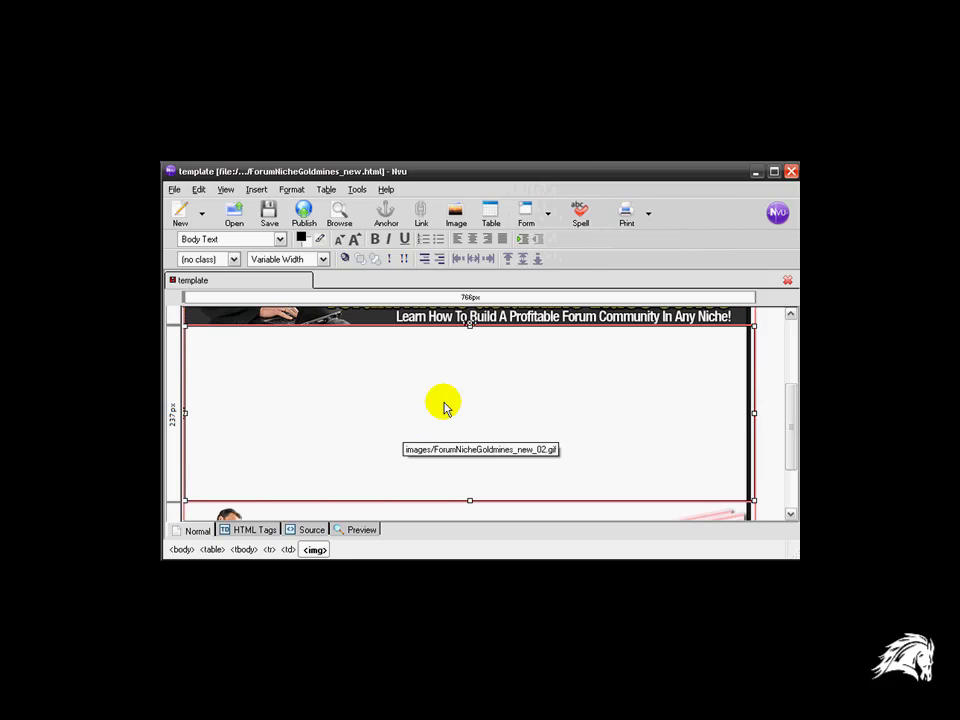
pyautogui.click(491, 385)
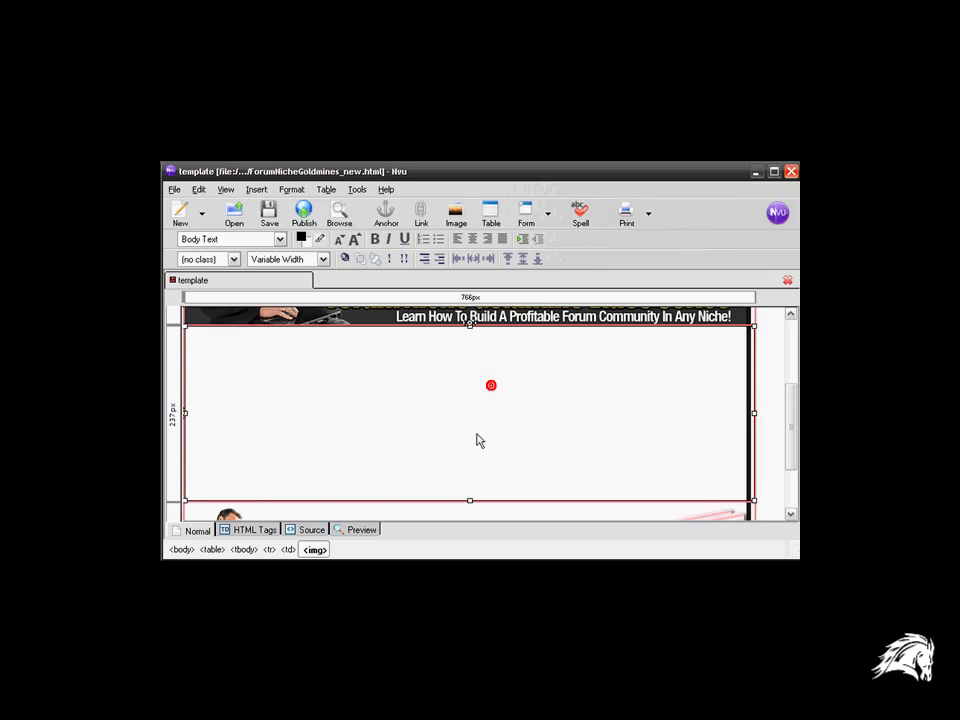
pyautogui.press('Delete')
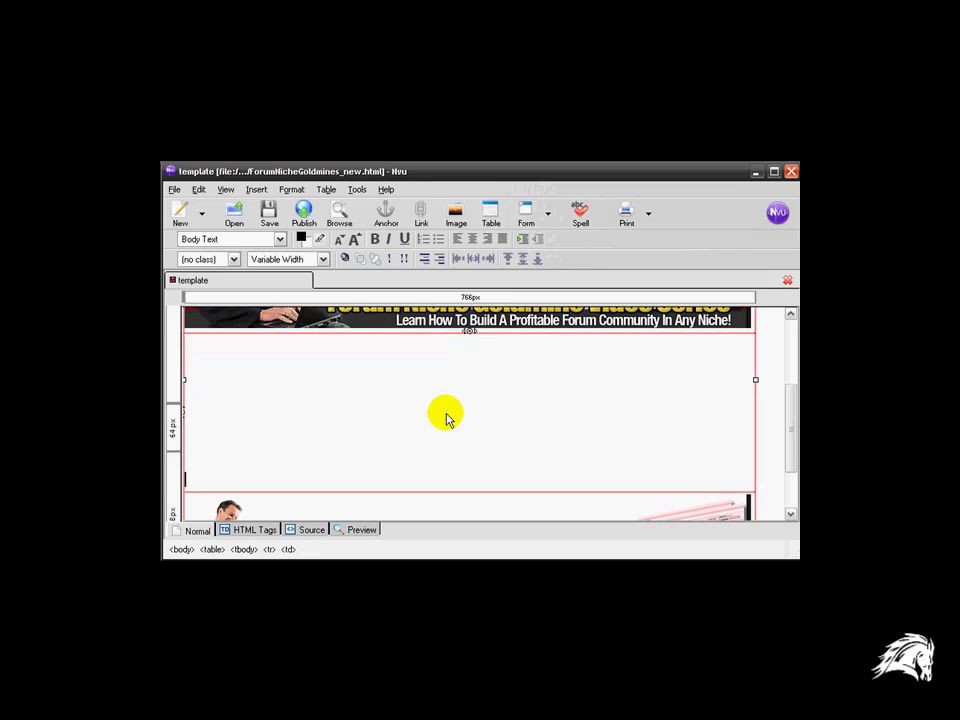
# - Scroll through the page and select the empty table cell below the header banner
pyautogui.scroll(-3, 447, 420)
pyautogui.scroll(-2, 440, 430)
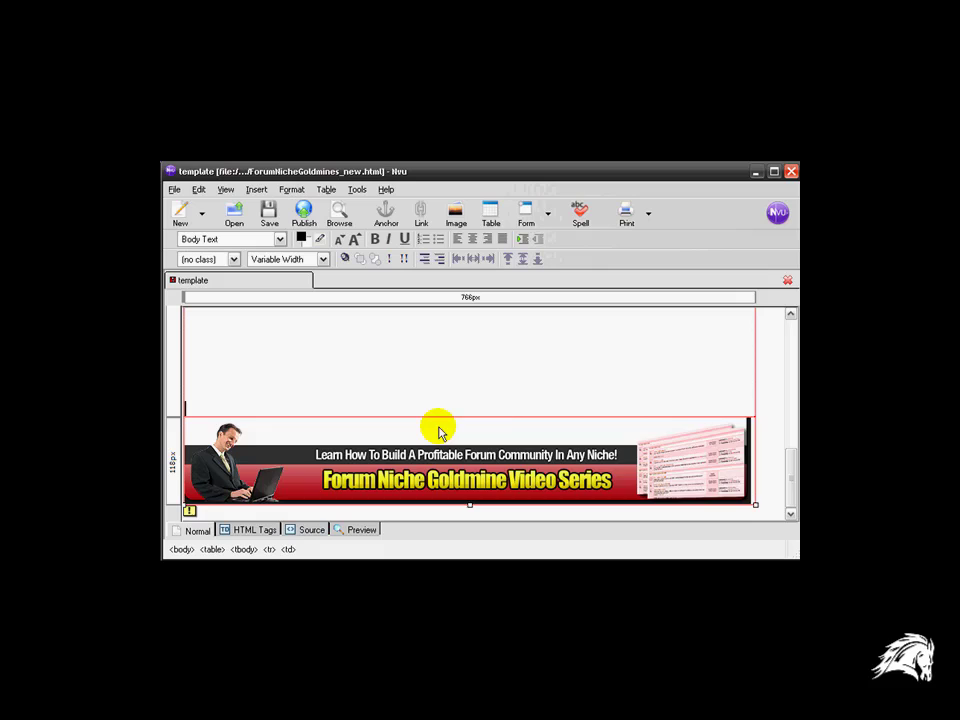
pyautogui.scroll(6, 440, 430)
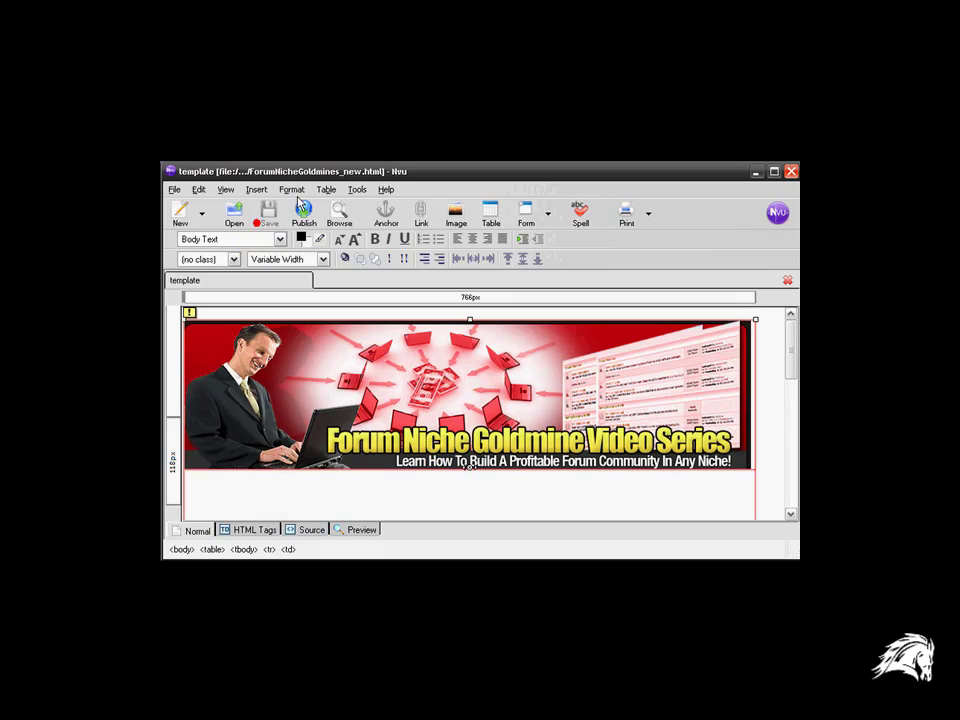
pyautogui.click(468, 398)
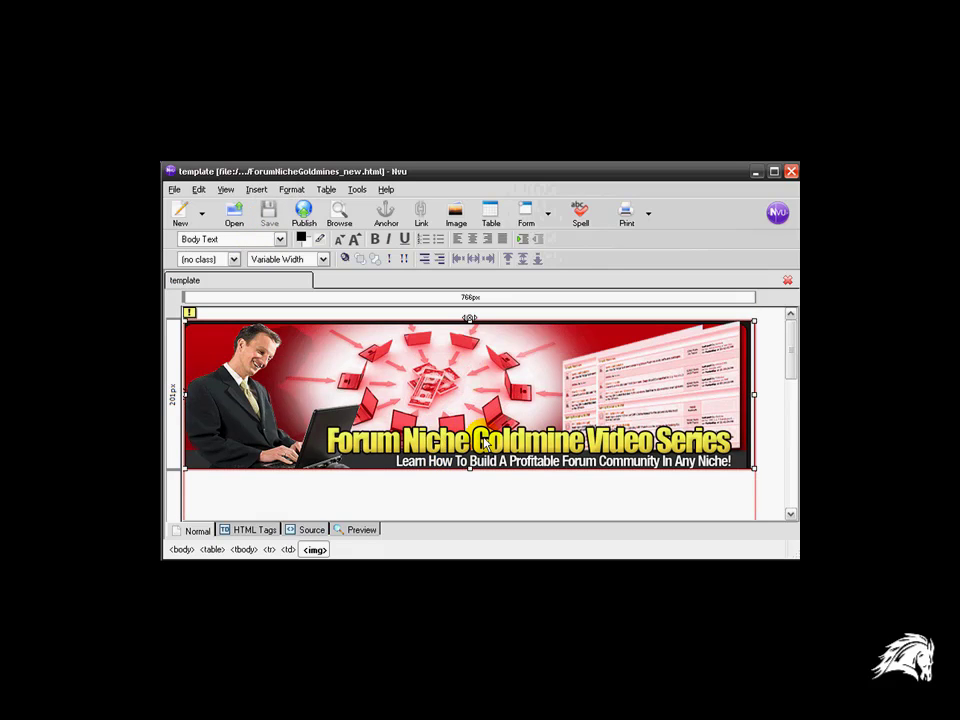
pyautogui.scroll(-5, 482, 438)
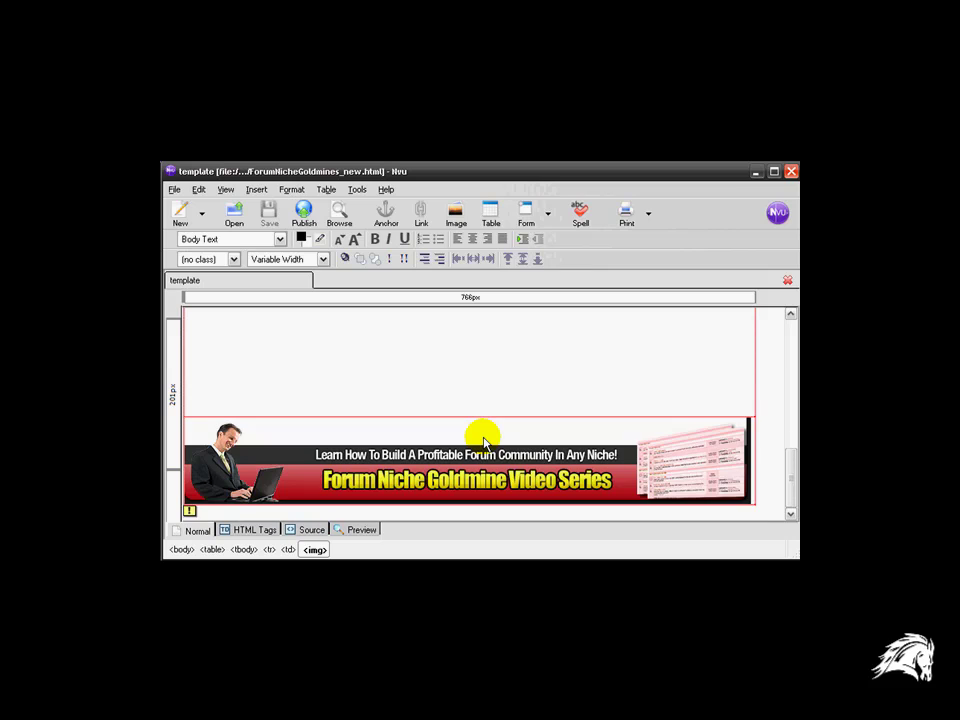
pyautogui.scroll(5, 482, 440)
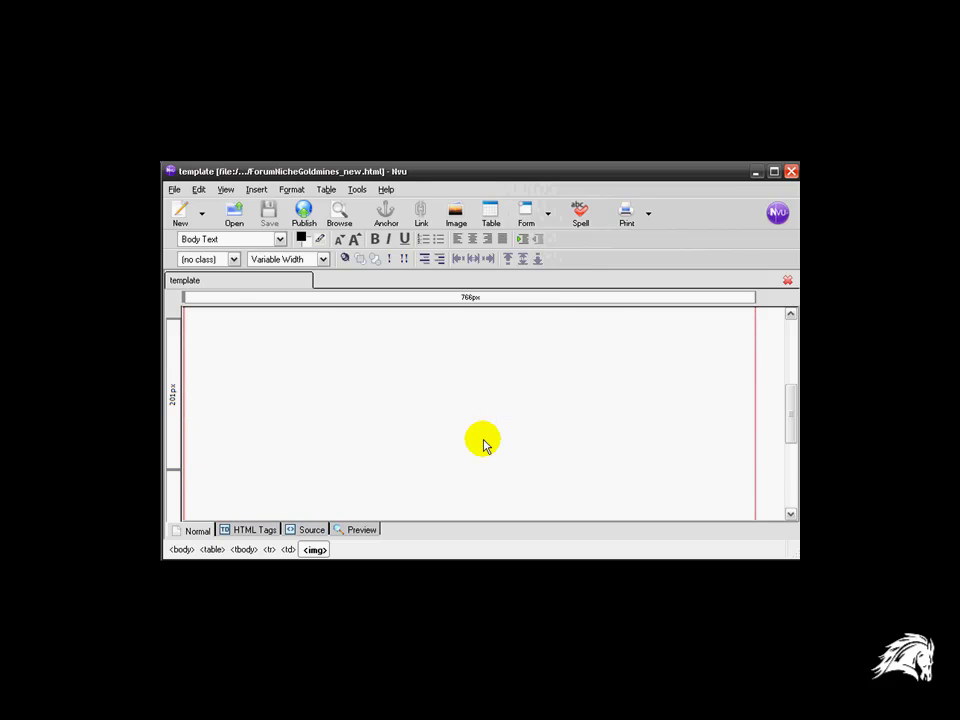
pyautogui.scroll(1, 483, 443)
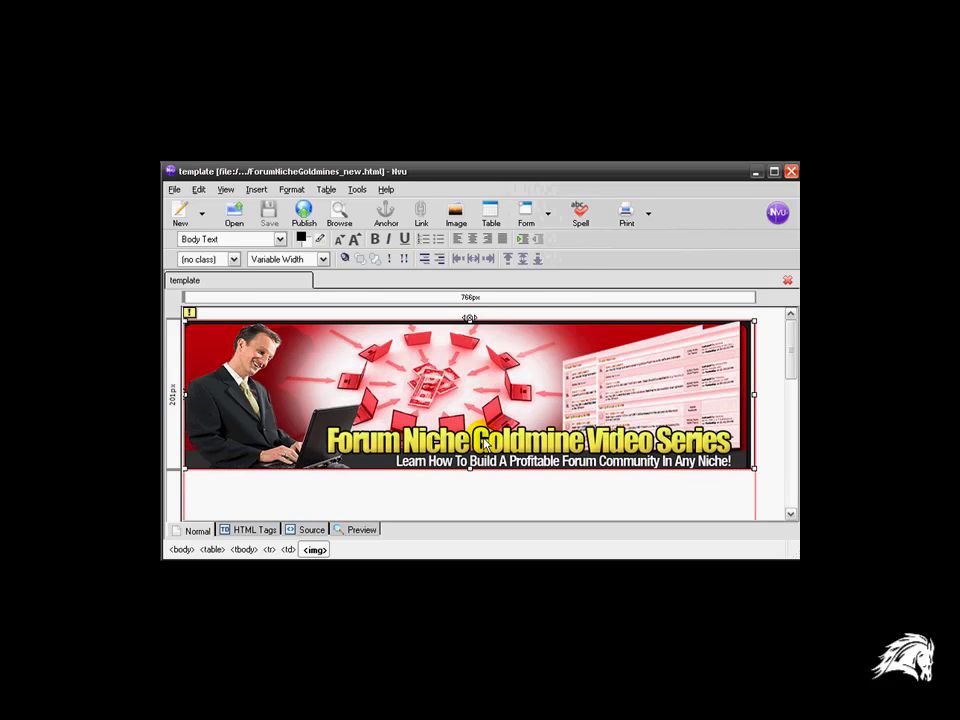
pyautogui.scroll(-3, 383, 402)
pyautogui.click(366, 403)
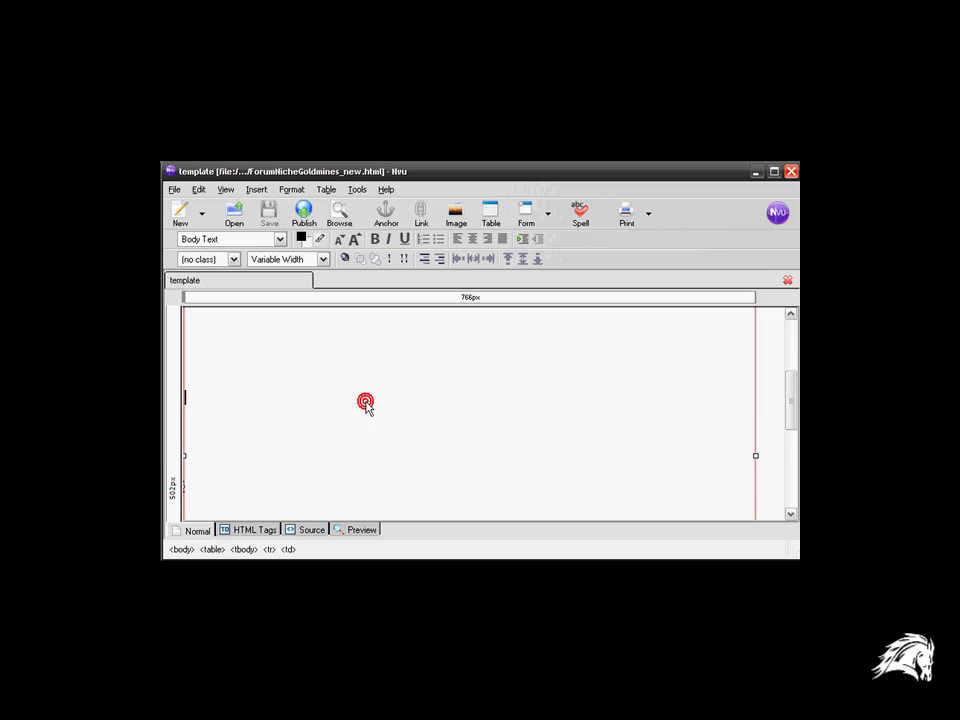
# - In the table properties, set Table Alignment to Center and the background colour to white
pyautogui.rightClick(366, 403)
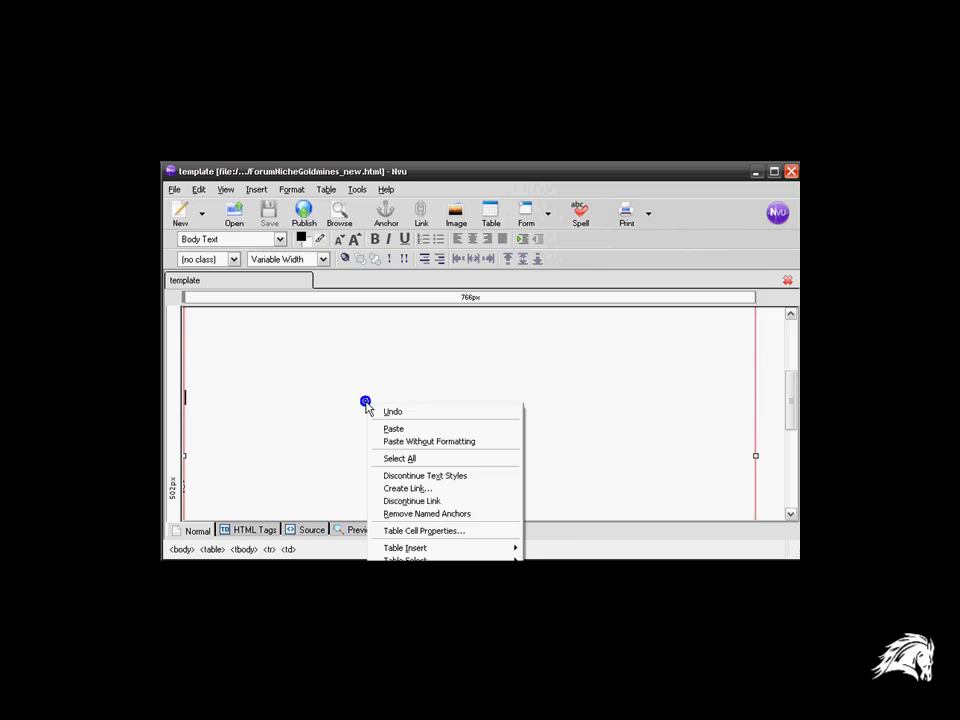
pyautogui.click(411, 531)
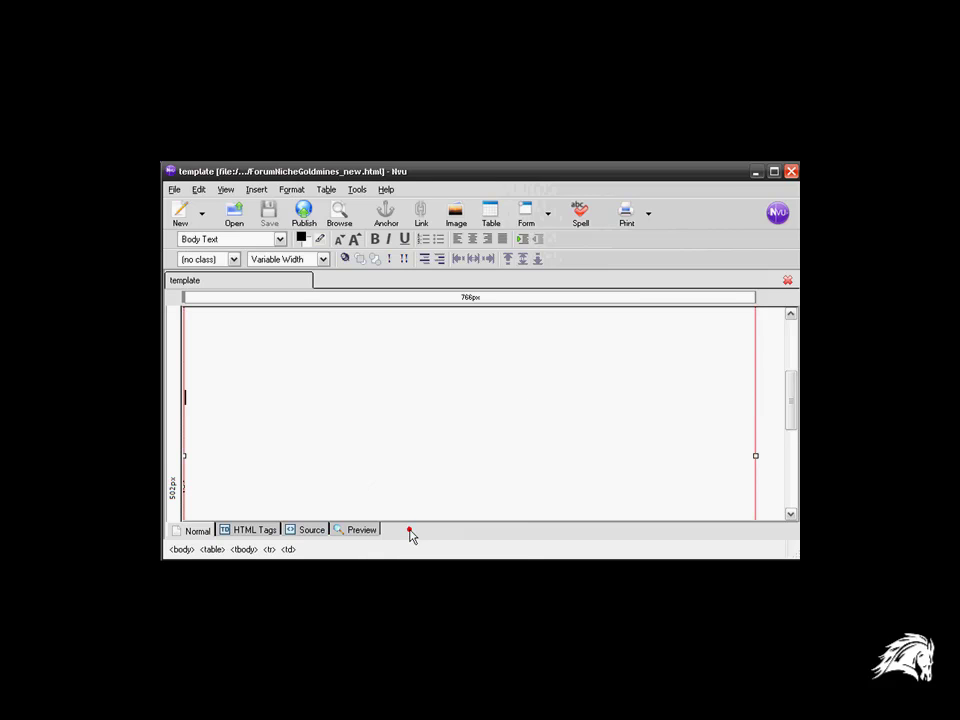
pyautogui.click(385, 243)
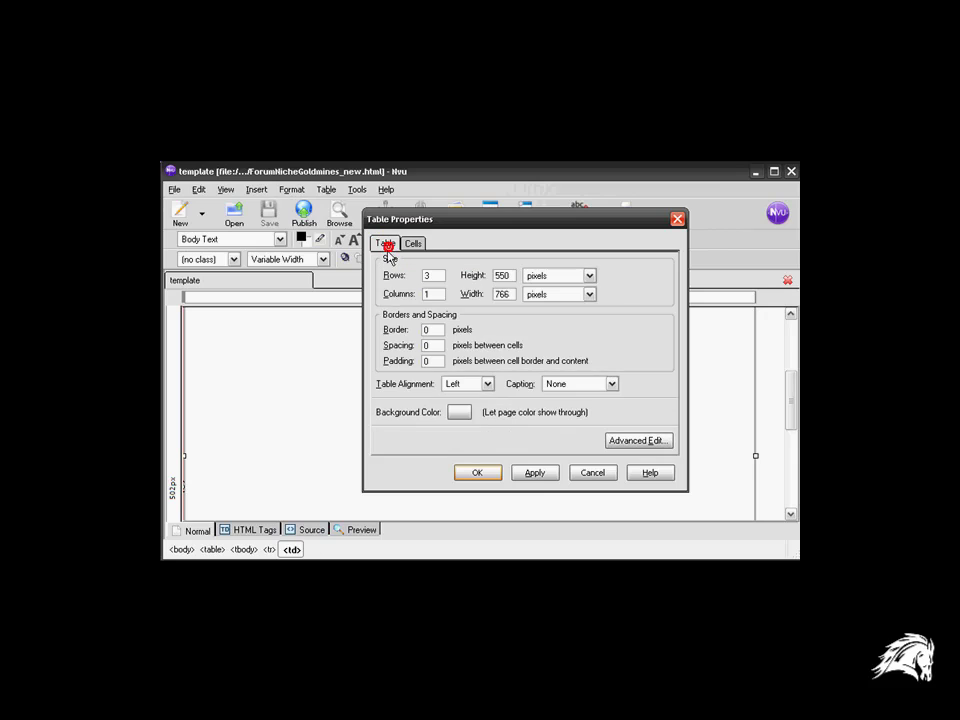
pyautogui.click(462, 383)
pyautogui.click(466, 411)
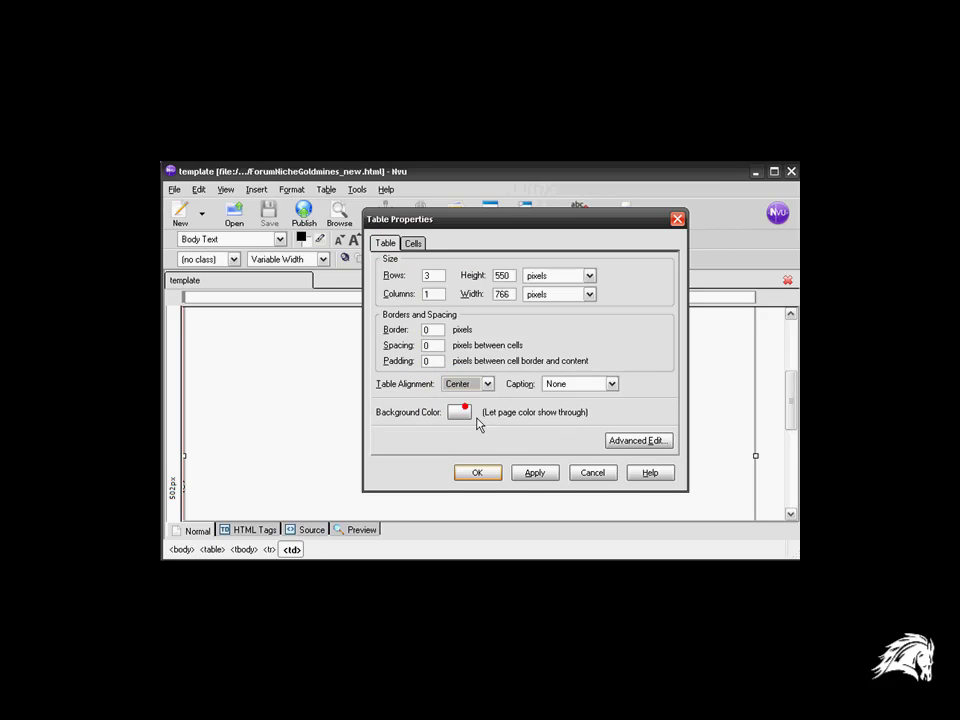
pyautogui.click(531, 472)
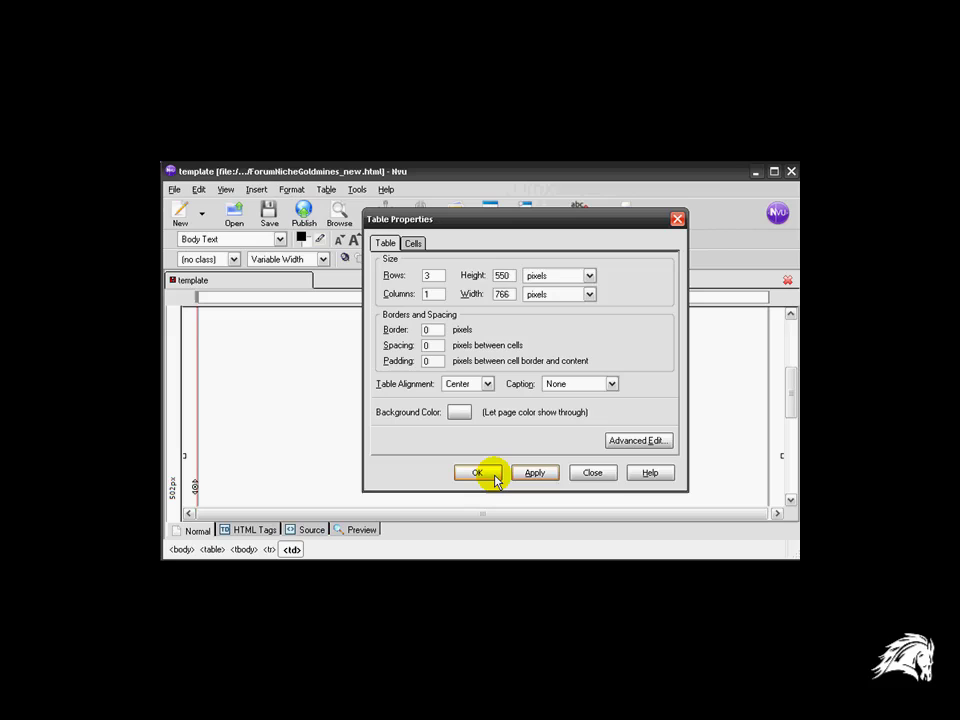
pyautogui.click(460, 414)
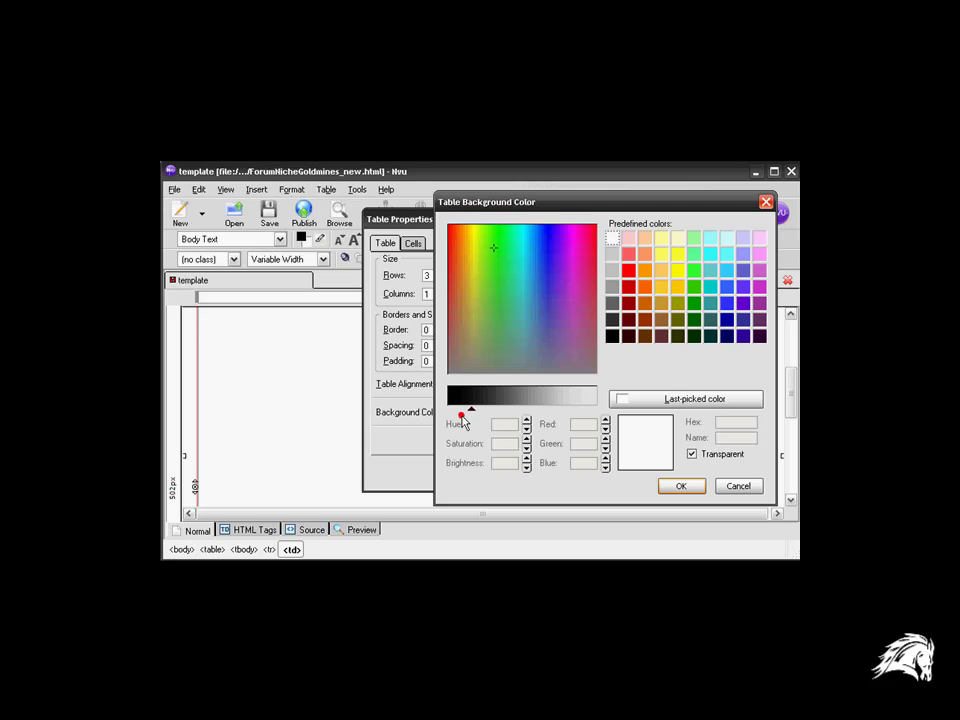
pyautogui.click(583, 394)
pyautogui.click(639, 399)
pyautogui.click(679, 488)
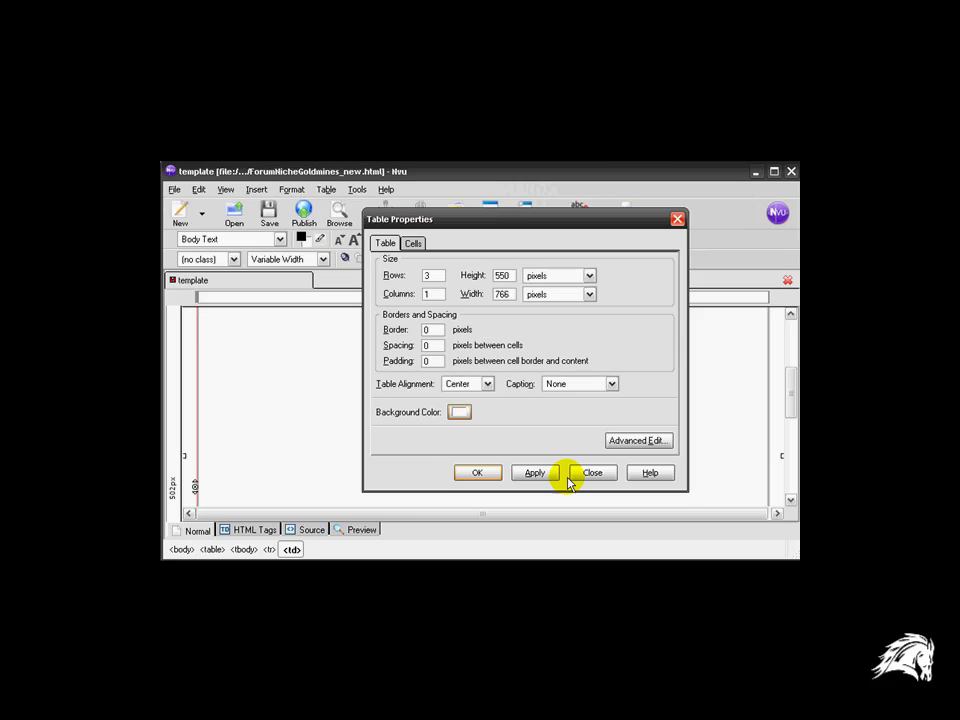
pyautogui.click(476, 473)
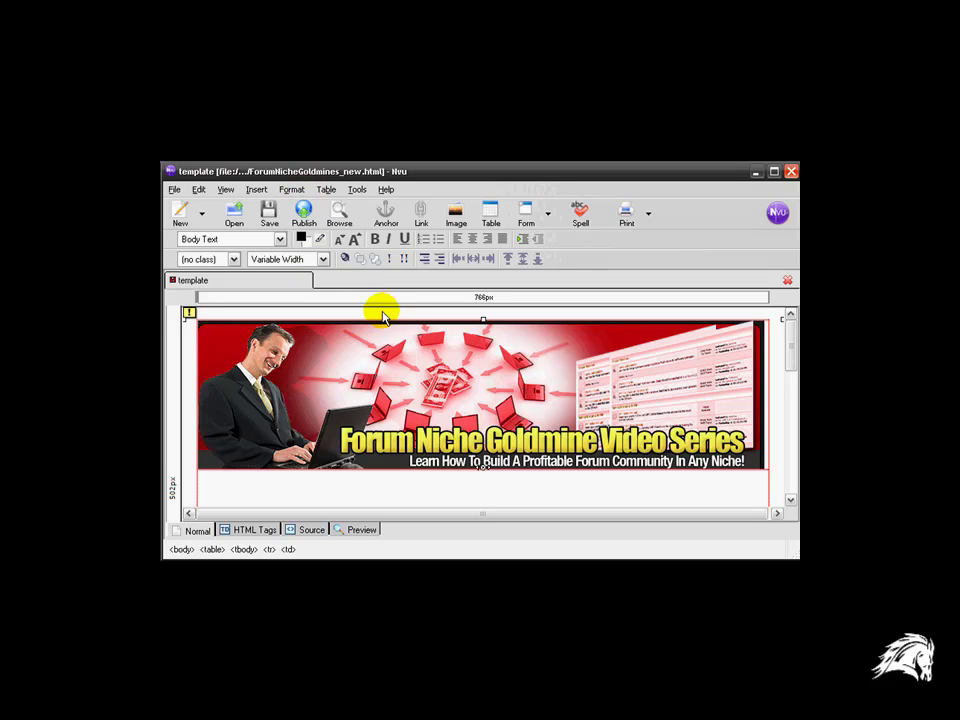
# - Set the page background colour to dark navy blue and save the page
pyautogui.click(293, 190)
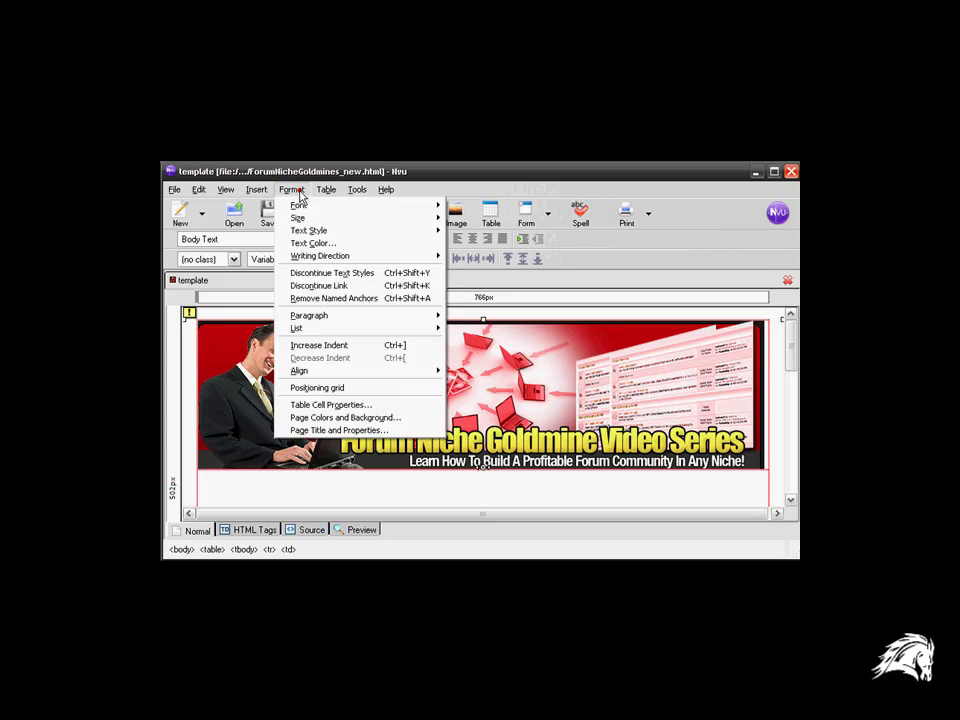
pyautogui.click(341, 417)
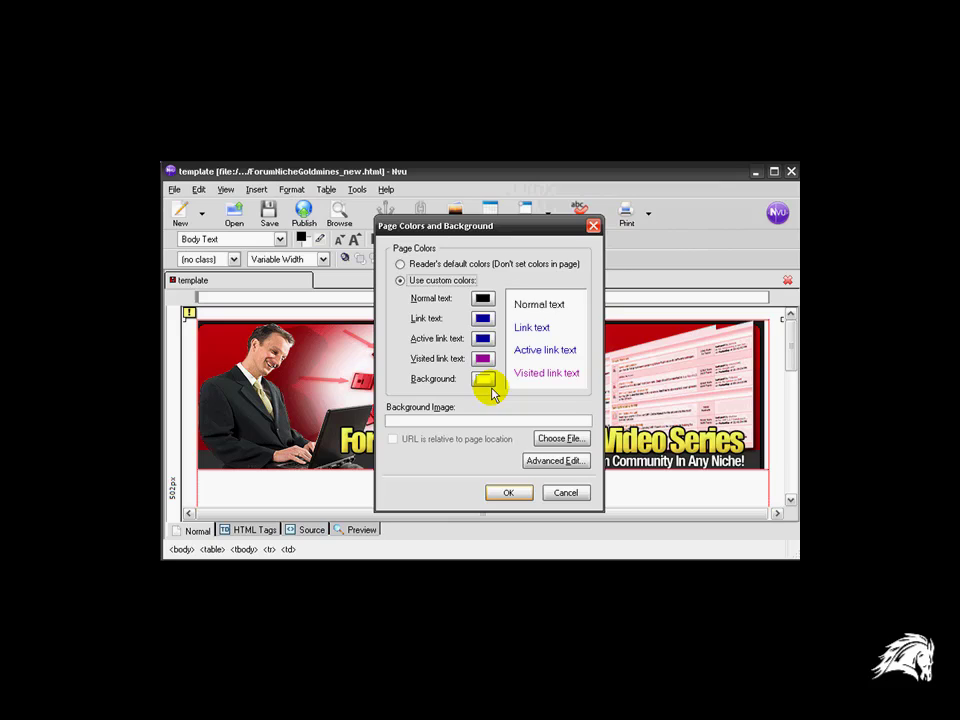
pyautogui.click(484, 380)
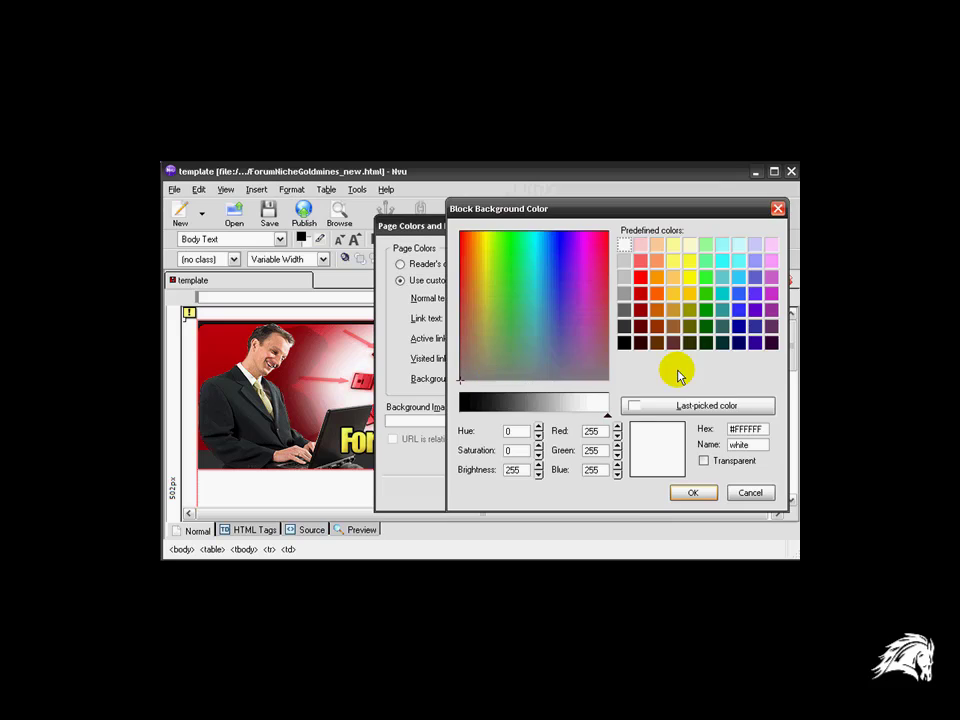
pyautogui.click(740, 324)
pyautogui.click(694, 492)
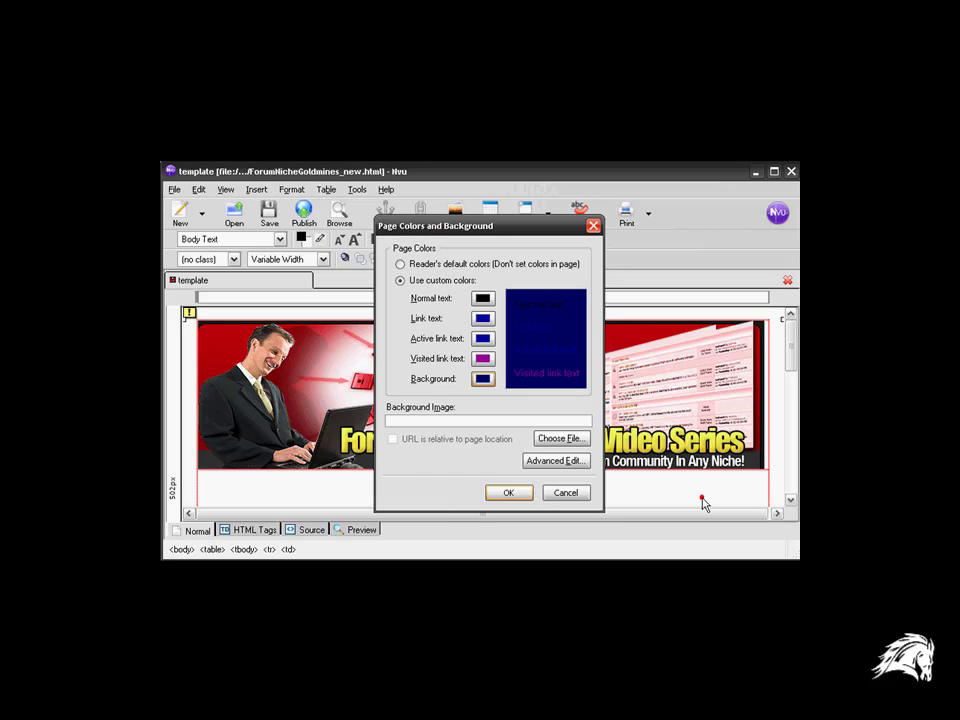
pyautogui.click(509, 493)
pyautogui.click(520, 490)
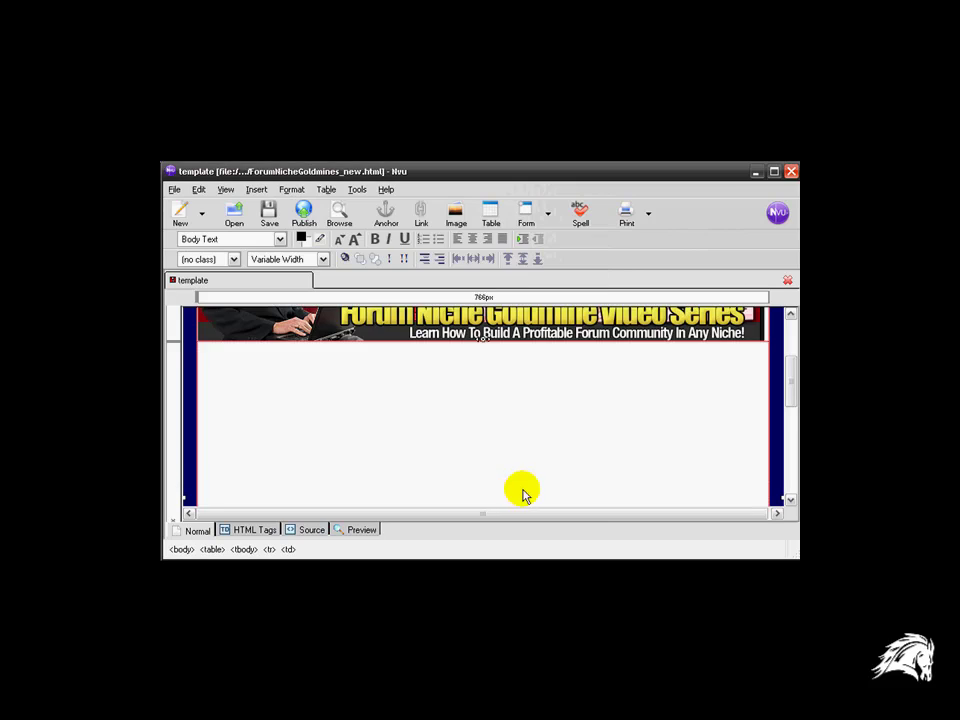
pyautogui.click(268, 216)
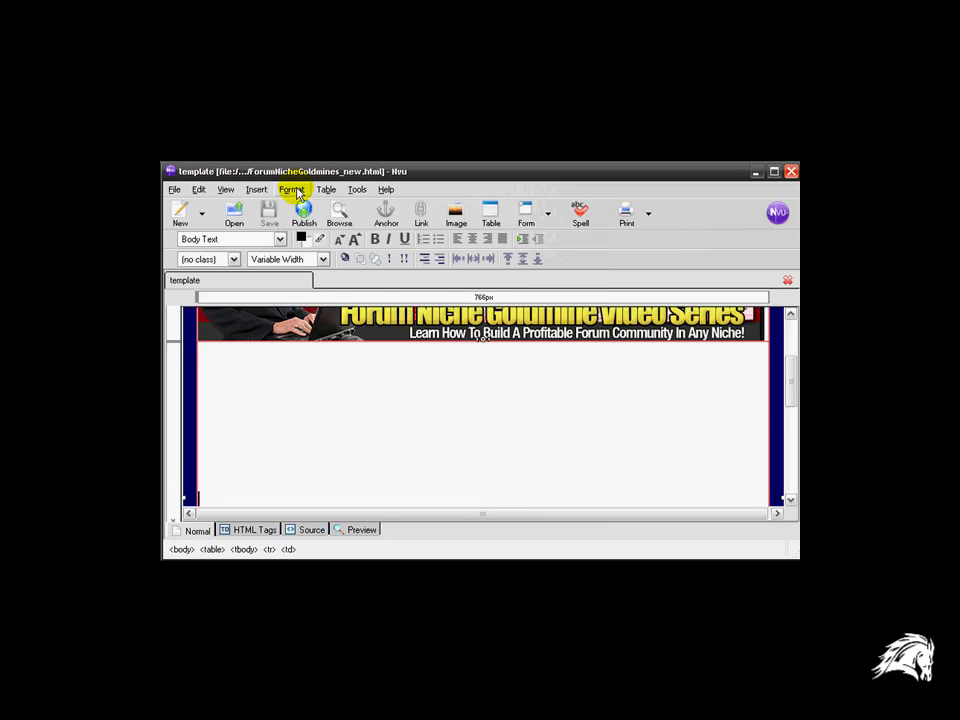
# - Review Page Title and Properties, keeping 'template' as the title, and confirm
pyautogui.click(292, 190)
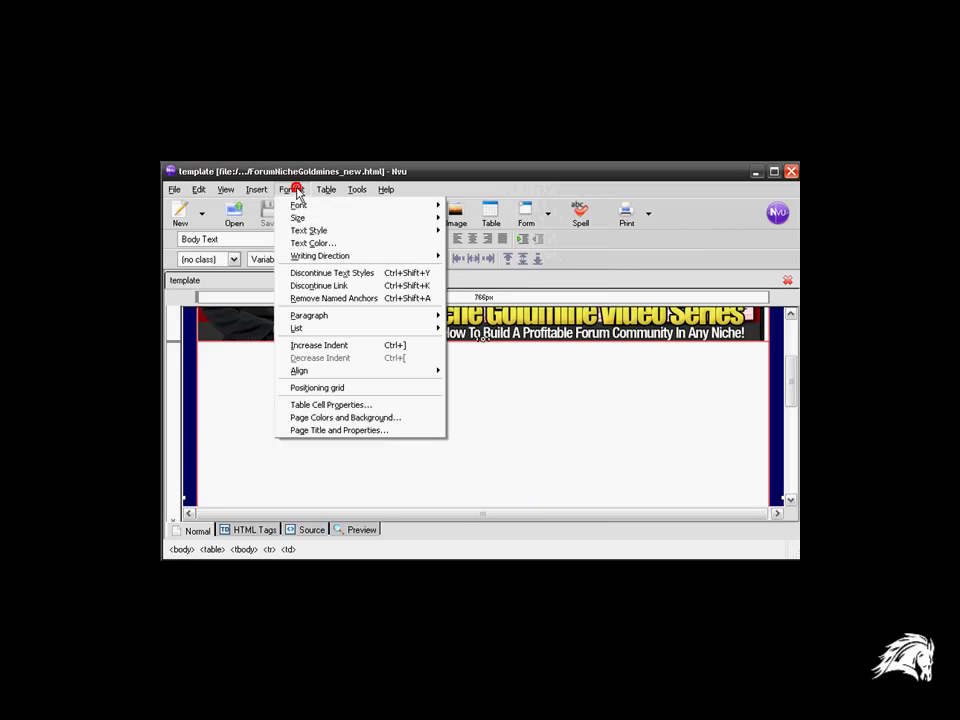
pyautogui.click(317, 436)
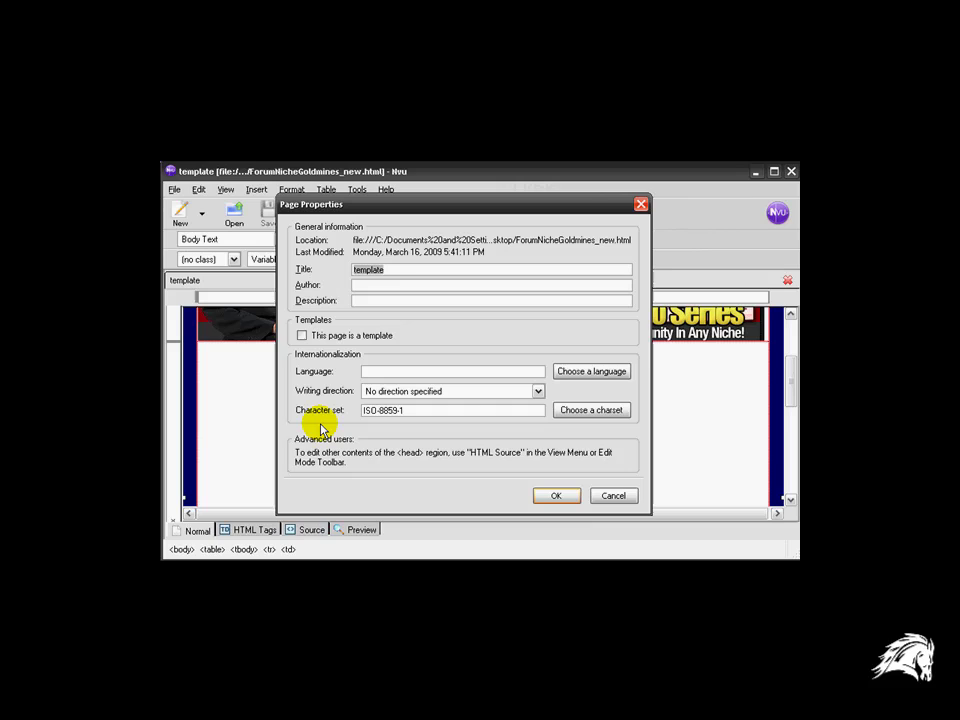
pyautogui.click(547, 498)
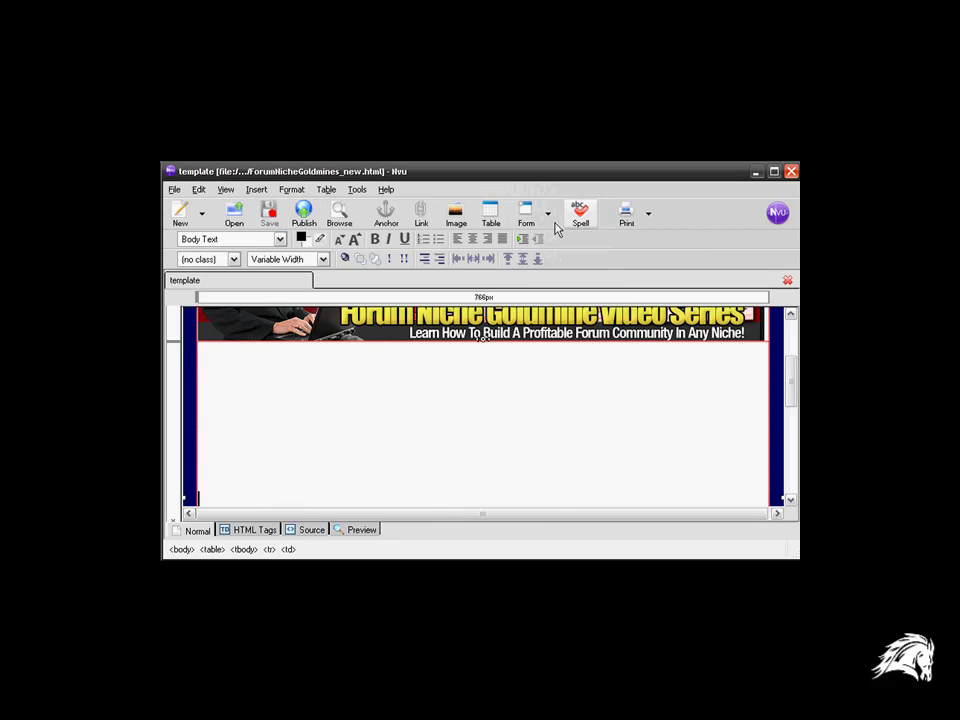
# - Close Nvu and open the saved HTML page in Firefox to preview it
pyautogui.click(790, 175)
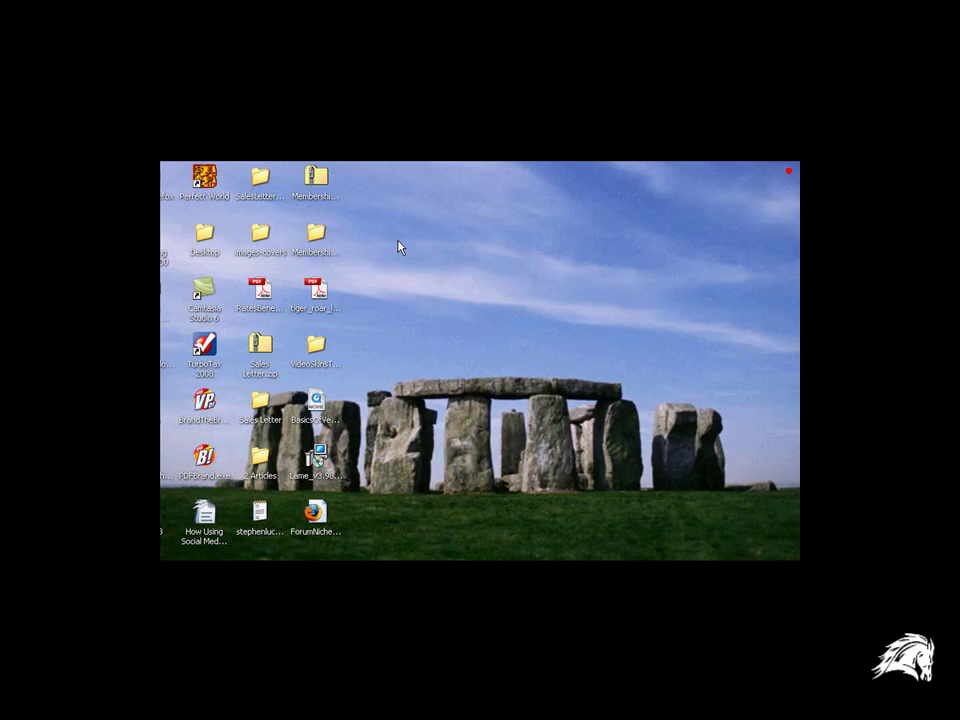
pyautogui.doubleClick(316, 512)
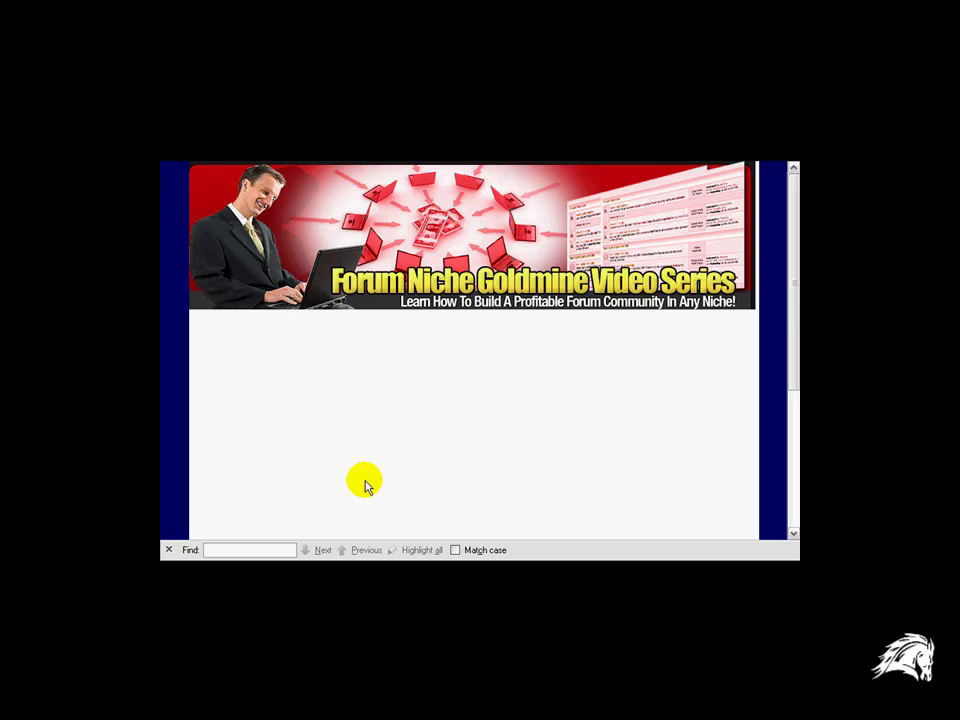